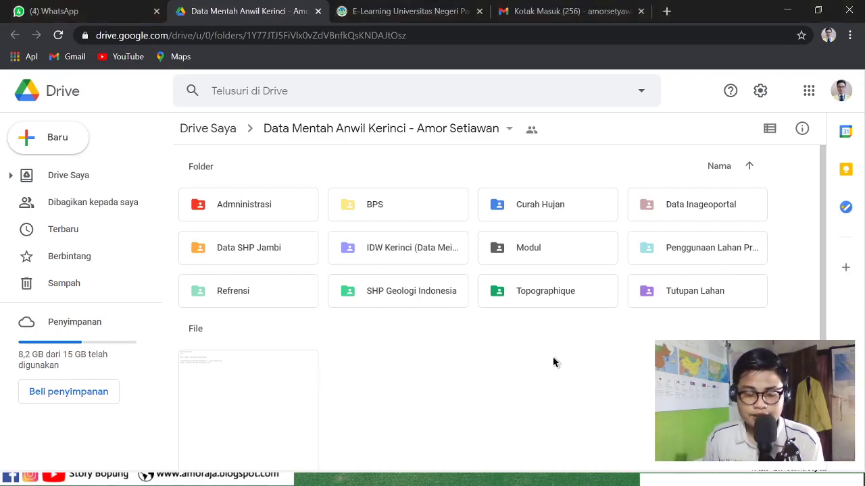
# Look through the Admninistrasi, Data Inageoportal and Curah Hujan folders of the Kerinci raw data in Drive.
pyautogui.doubleClick(264, 205)
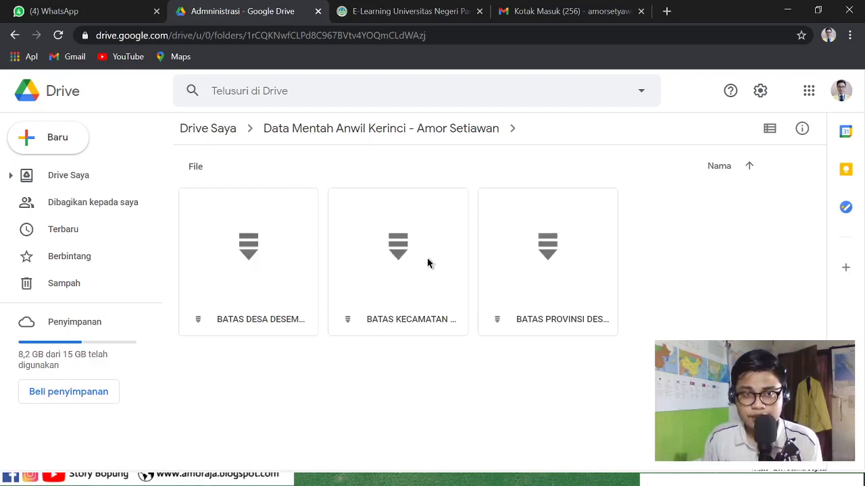
pyautogui.click(15, 34)
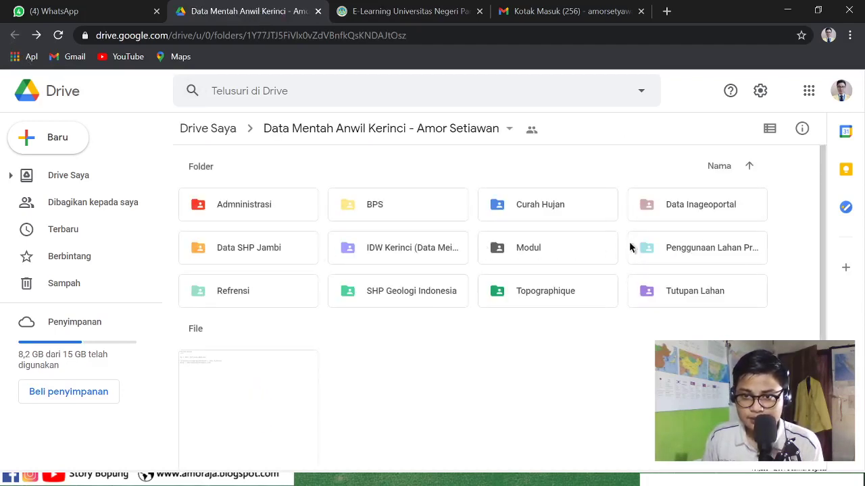
pyautogui.doubleClick(677, 206)
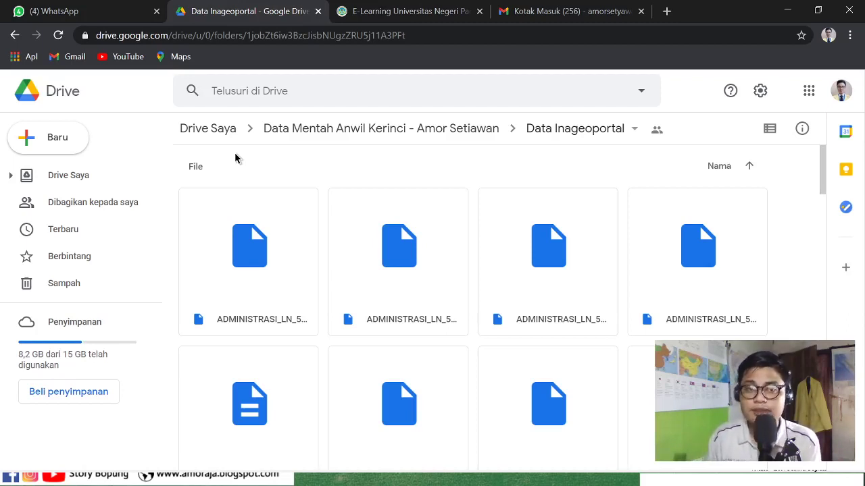
pyautogui.click(15, 35)
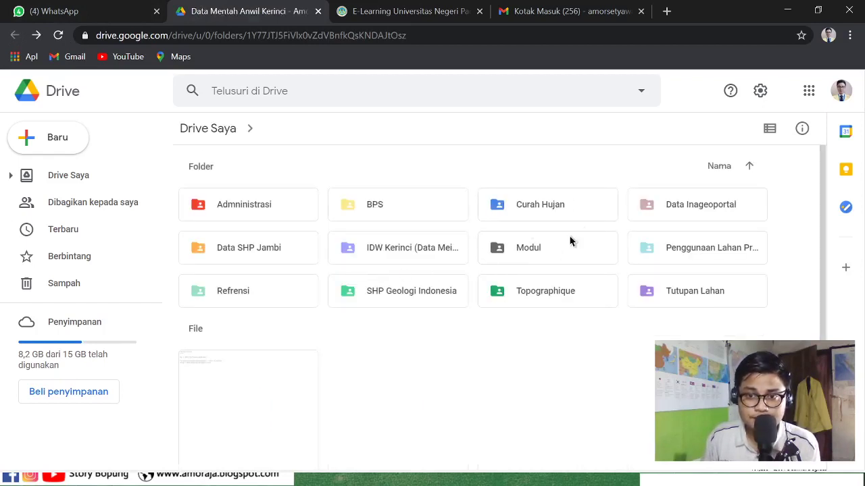
pyautogui.doubleClick(541, 212)
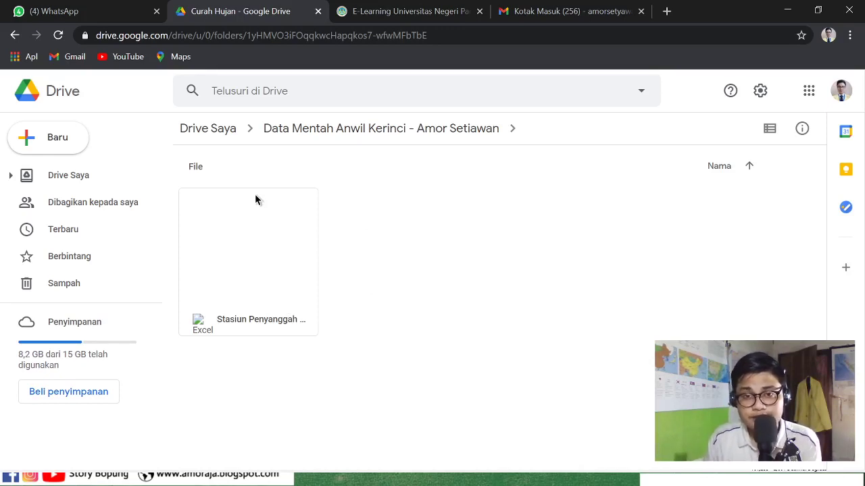
pyautogui.click(300, 263)
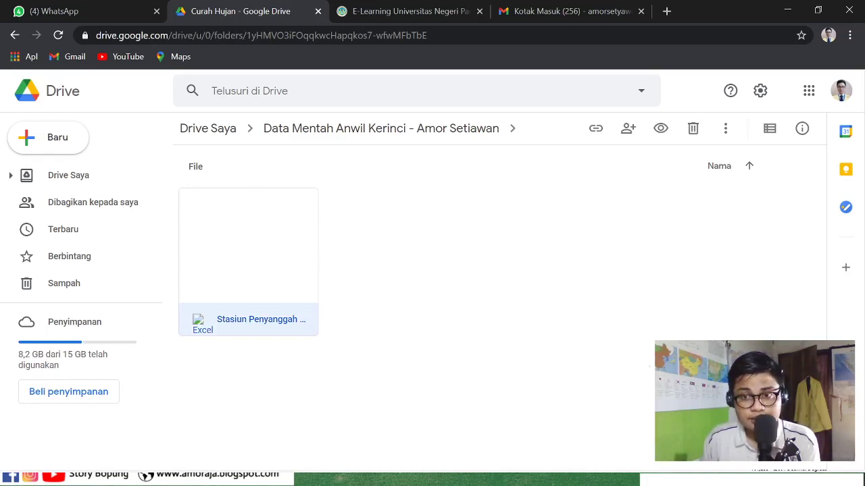
pyautogui.click(16, 36)
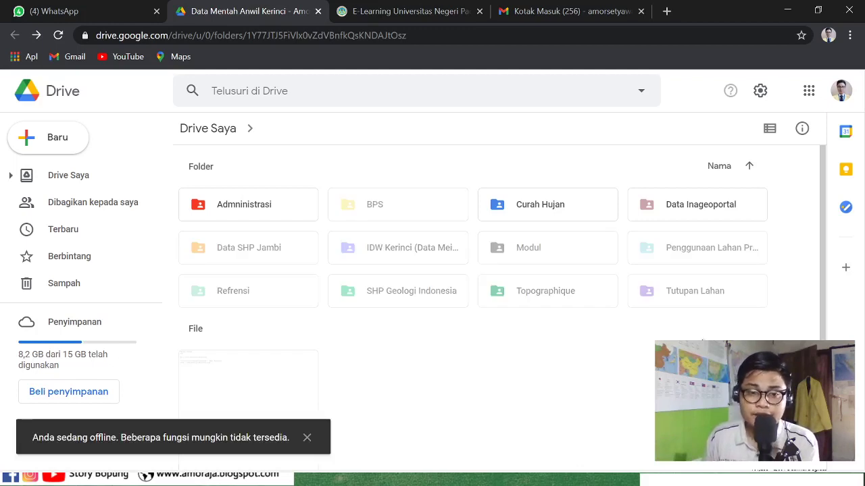
pyautogui.click(323, 473)
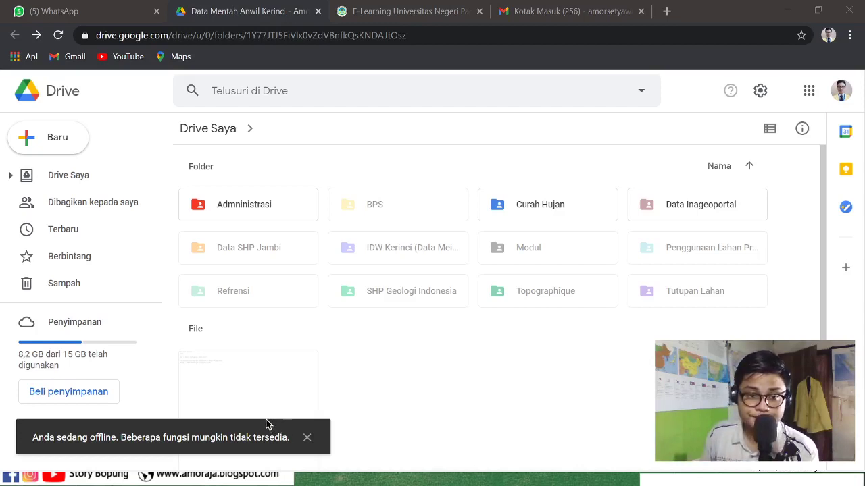
# Switch to ArcMap and remove the uppermost Tuplah_Jambi_2019_Clip layer and the Kontur, Curah Hujan and Contour_tif3_Clip layers.
pyautogui.hotkey('alt', 'Tab')
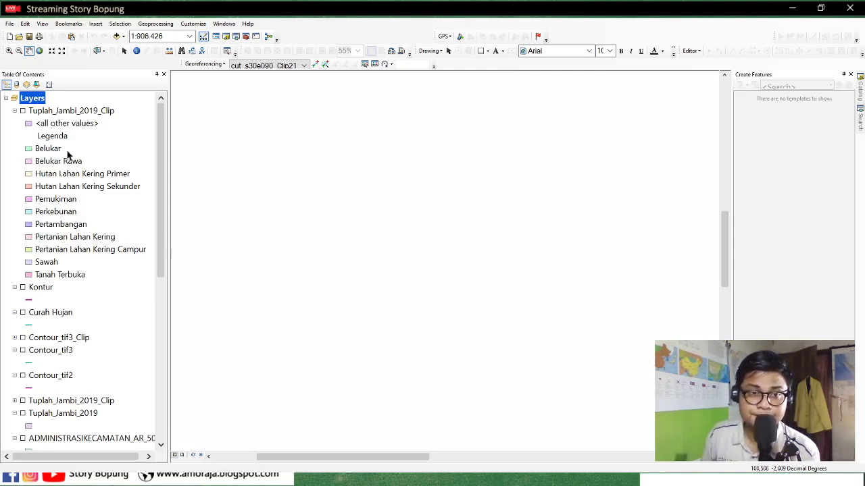
pyautogui.click(62, 112)
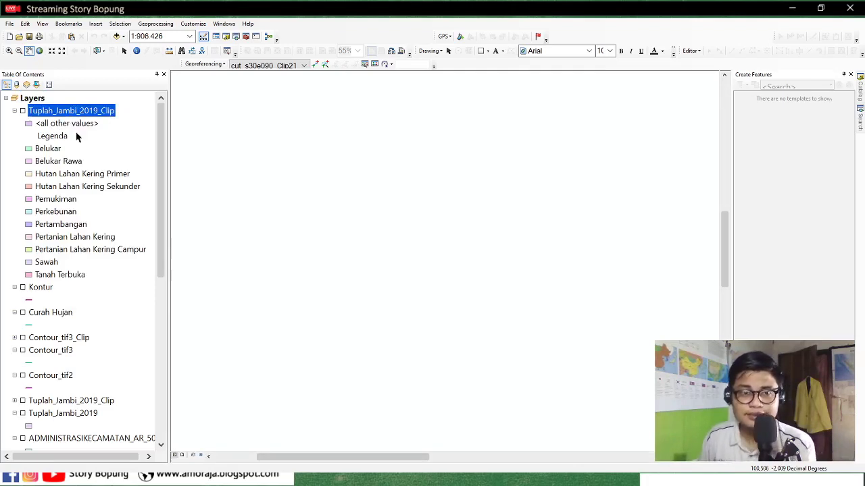
pyautogui.press('Delete')
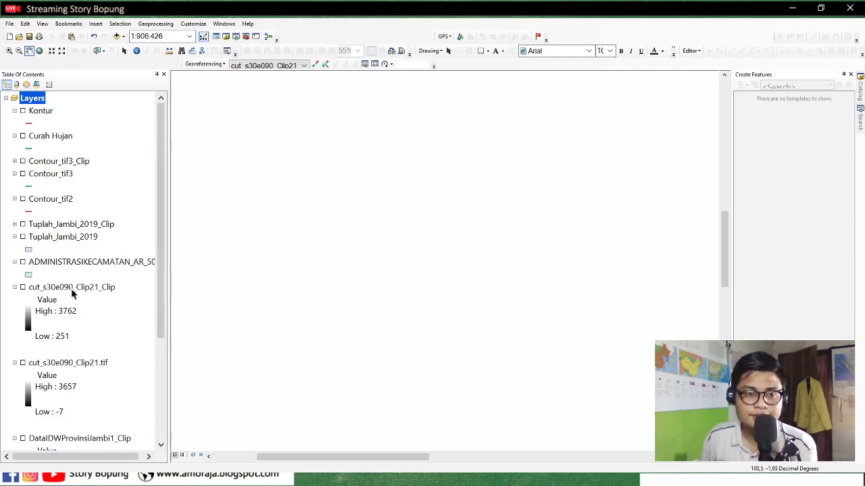
pyautogui.click(37, 112)
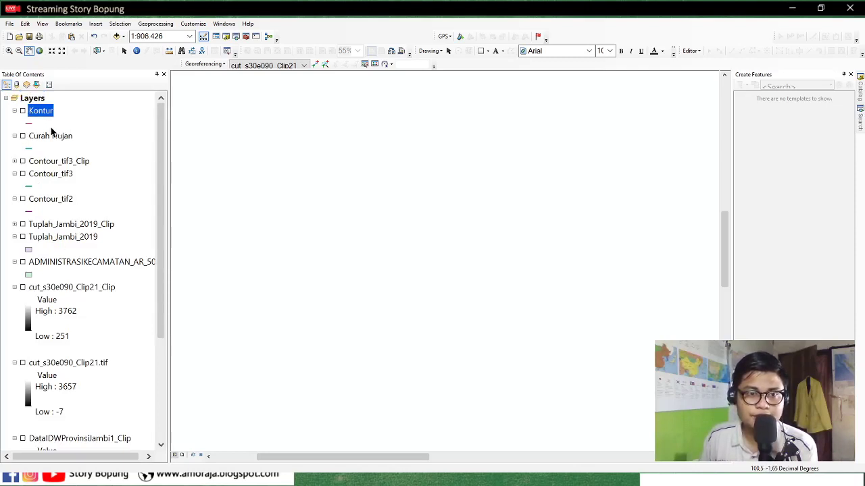
pyautogui.press('Delete')
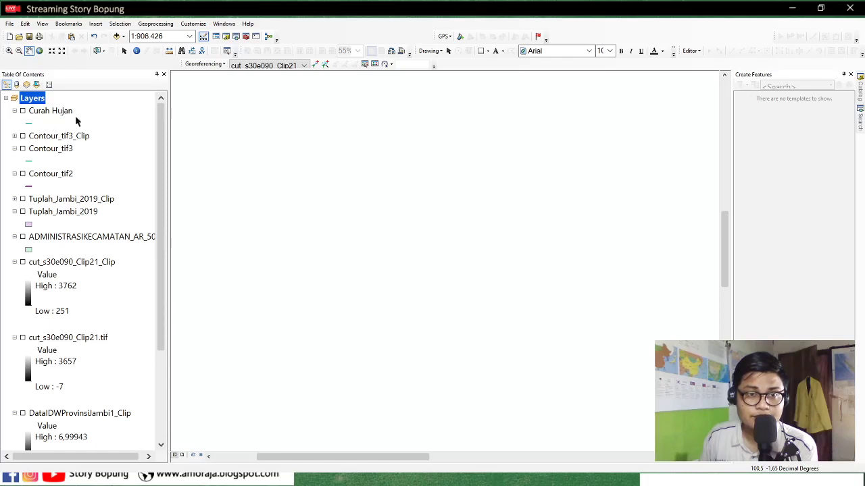
pyautogui.click(60, 112)
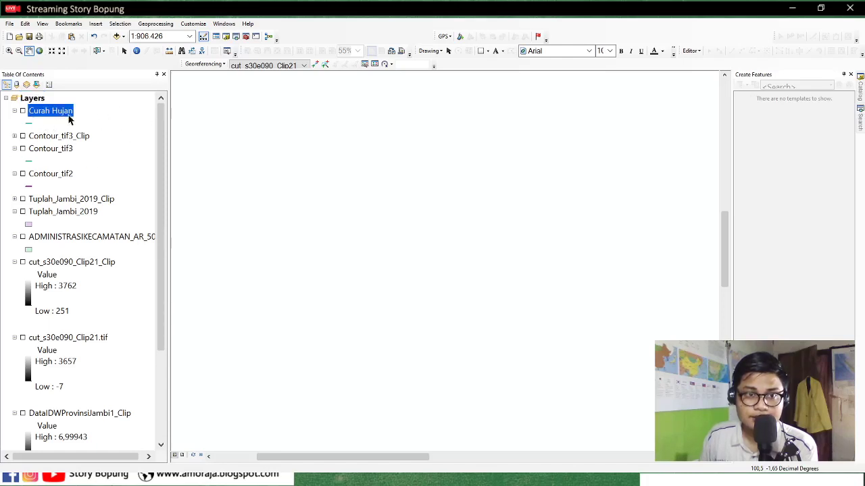
pyautogui.press('Delete')
pyautogui.click(70, 116)
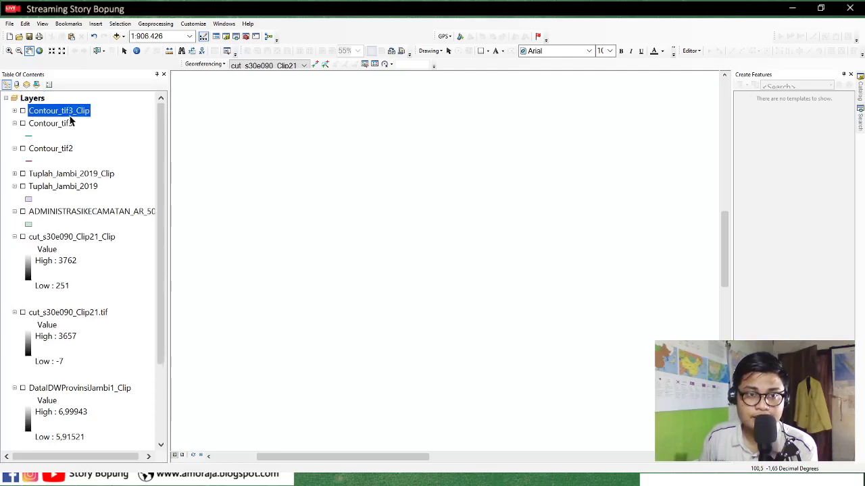
pyautogui.press('Delete')
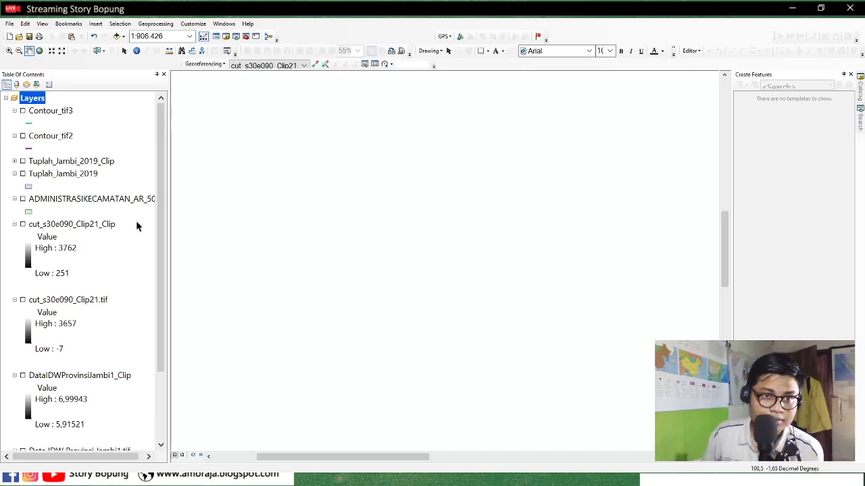
# Move Contour_tif3 below cut_s30e090_Clip21_Clip, and remove the Contour_tif2 and remaining Tuplah_Jambi_2019_Clip layers.
pyautogui.click(138, 274)
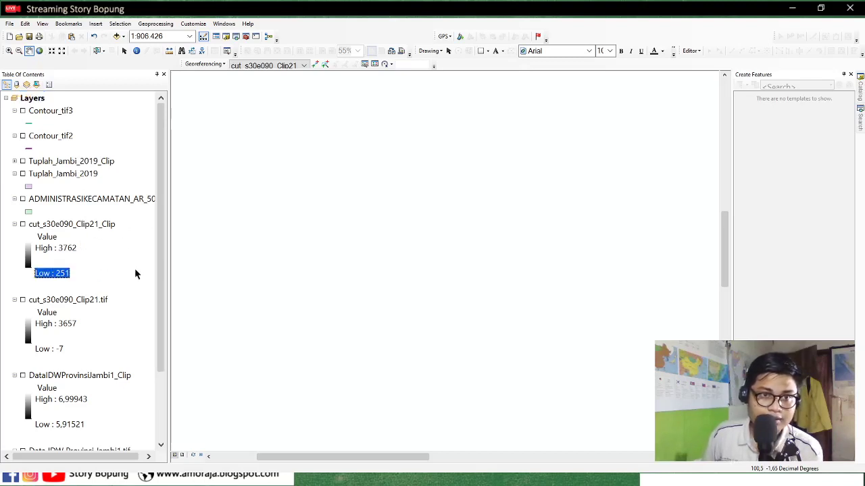
pyautogui.moveTo(68, 116); pyautogui.dragTo(74, 293)
pyautogui.click(58, 110)
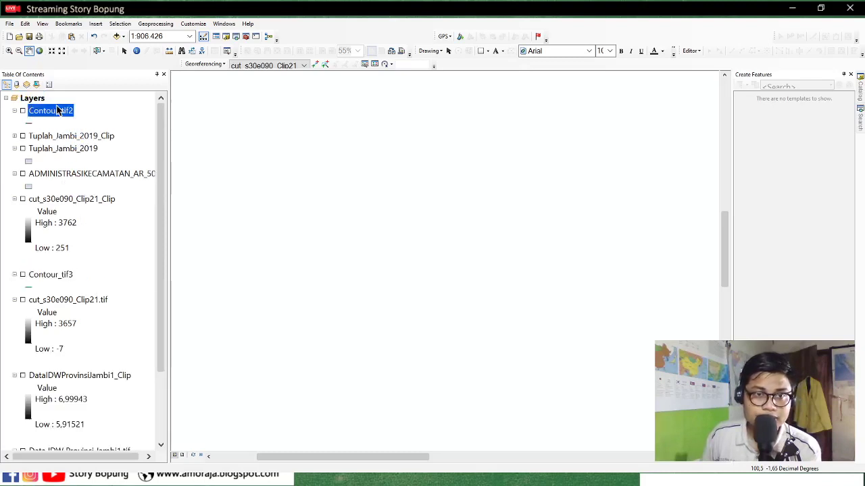
pyautogui.press('Delete')
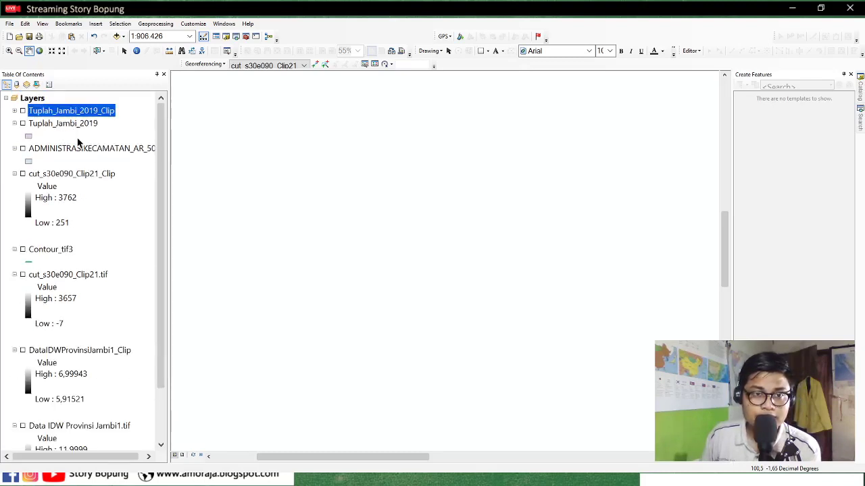
pyautogui.press('Delete')
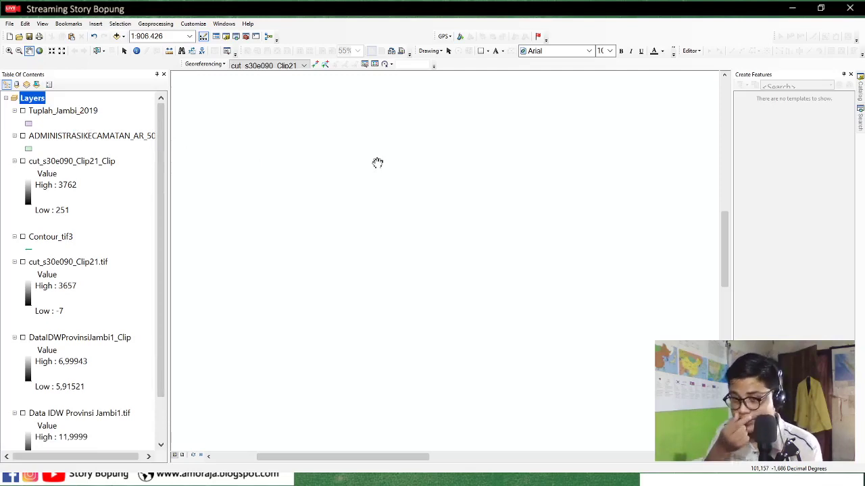
# Turn on the ADMINISTRASIKECAMATAN layer to display the district boundary on the map.
pyautogui.click(118, 39)
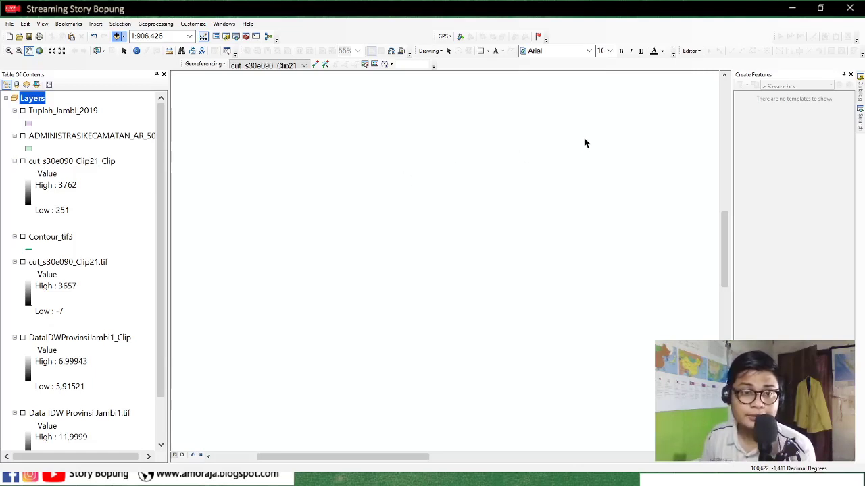
pyautogui.click(23, 137)
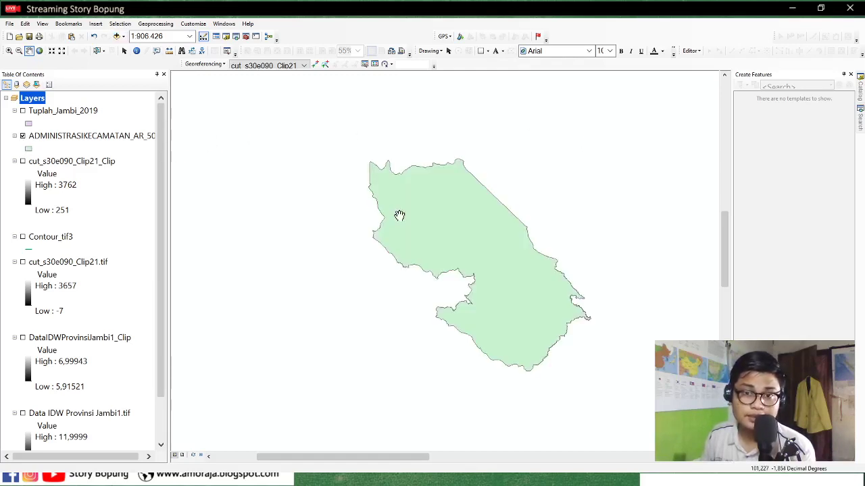
pyautogui.scroll(-4, 426, 267)
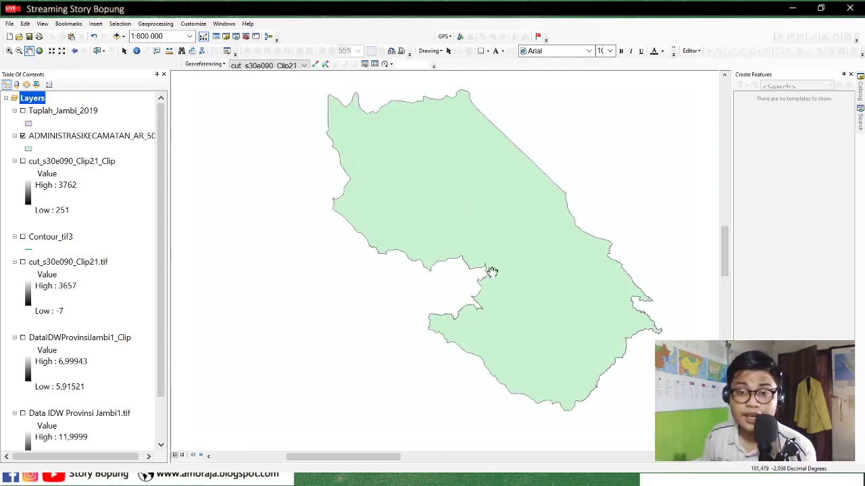
pyautogui.moveTo(507, 271); pyautogui.dragTo(473, 271)
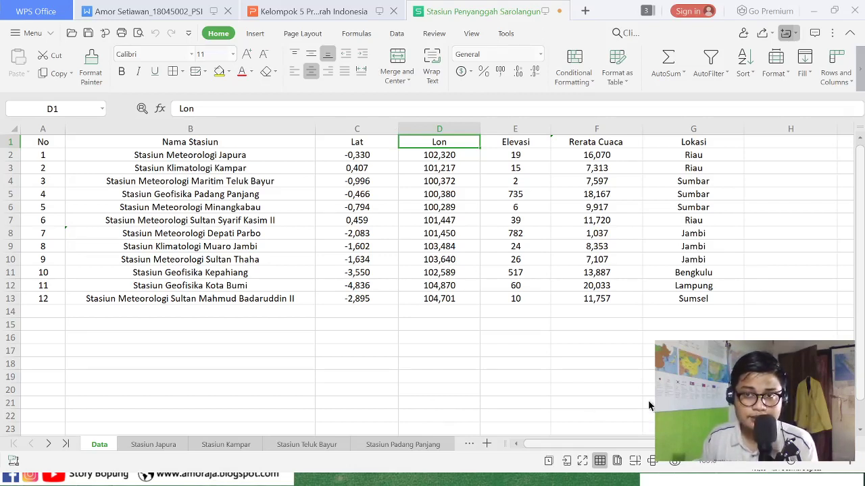
# Save the station workbook as "Stasiun Penyanggah kerinci.xls" and plot its Data sheet in ArcMap as the Data$ Events point layer.
pyautogui.hotkey('ctrl', 's')
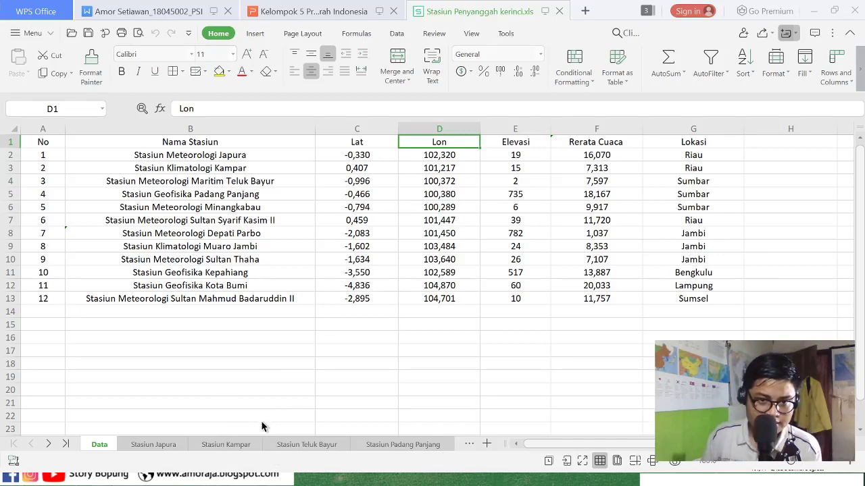
pyautogui.hotkey('alt', 'Tab')
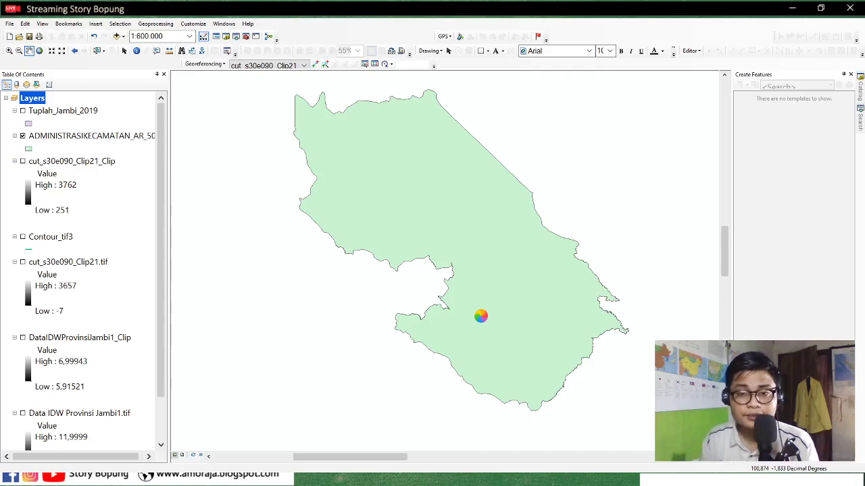
pyautogui.scroll(1, 481, 316)
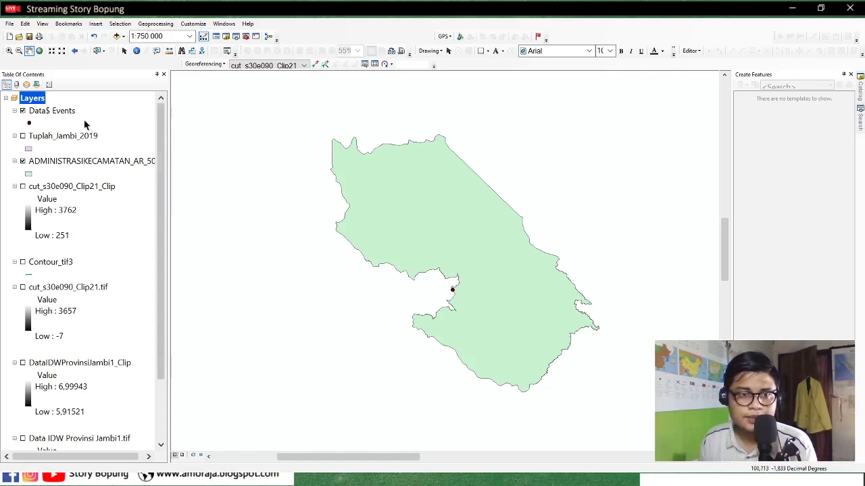
pyautogui.click(63, 113)
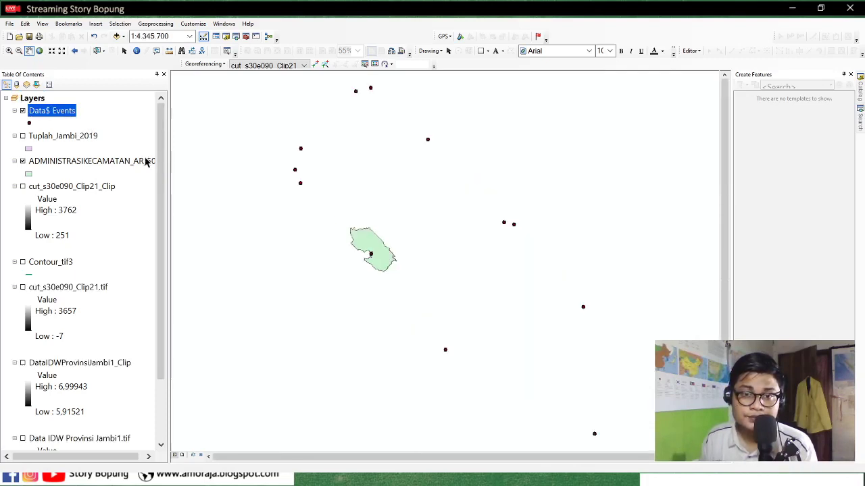
# Export the Data$ Events points to a new Export_Output layer on the map and hide Data$ Events.
pyautogui.moveTo(492, 257)
pyautogui.mouseDown()
pyautogui.moveTo(489, 248)
pyautogui.moveTo(492, 255)
pyautogui.mouseUp()
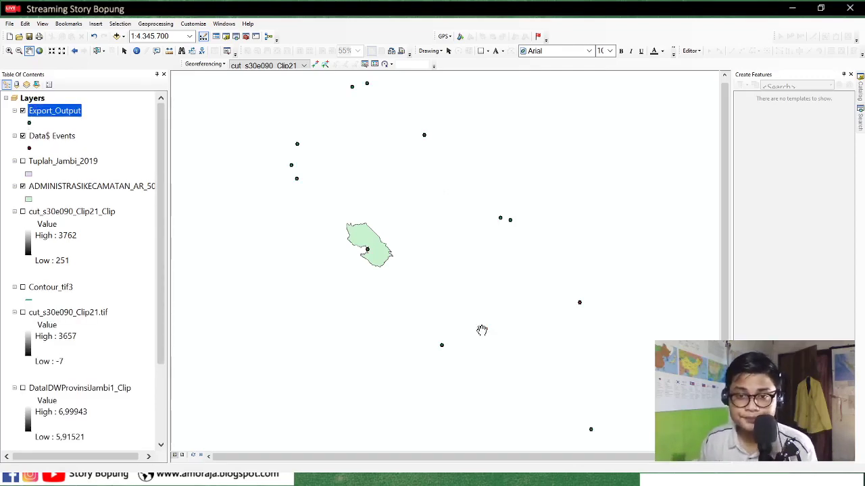
pyautogui.keyDown('ctrl'); pyautogui.click(40, 140); pyautogui.keyUp('ctrl')
pyautogui.click(41, 140)
pyautogui.click(22, 136)
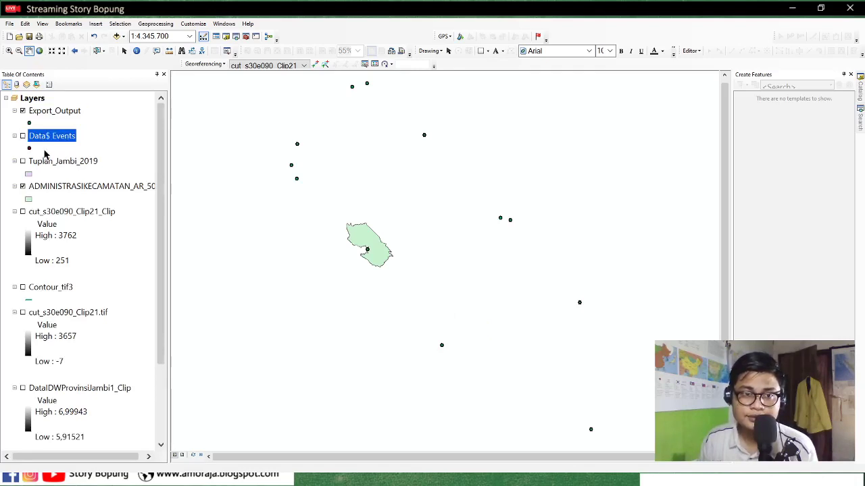
# Rename the Export_Output layer as "Data Curah Hujan Kerinci".
pyautogui.moveTo(333, 249); pyautogui.dragTo(414, 250)
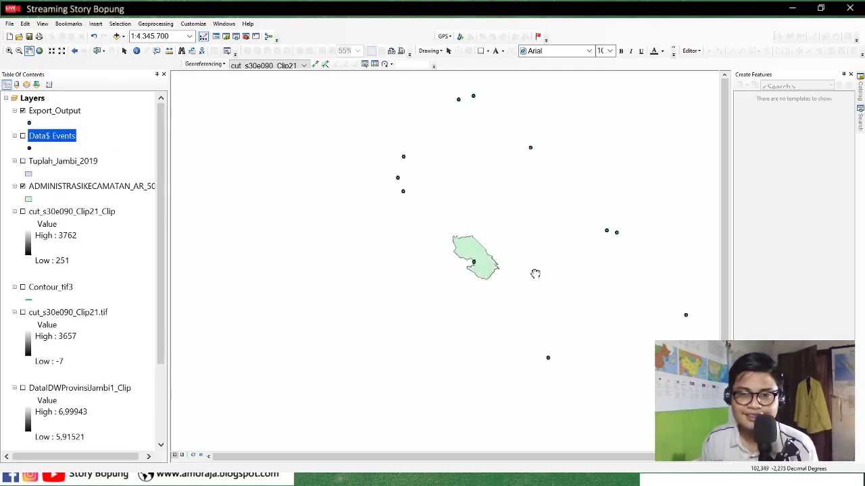
pyautogui.moveTo(534, 274); pyautogui.dragTo(399, 266)
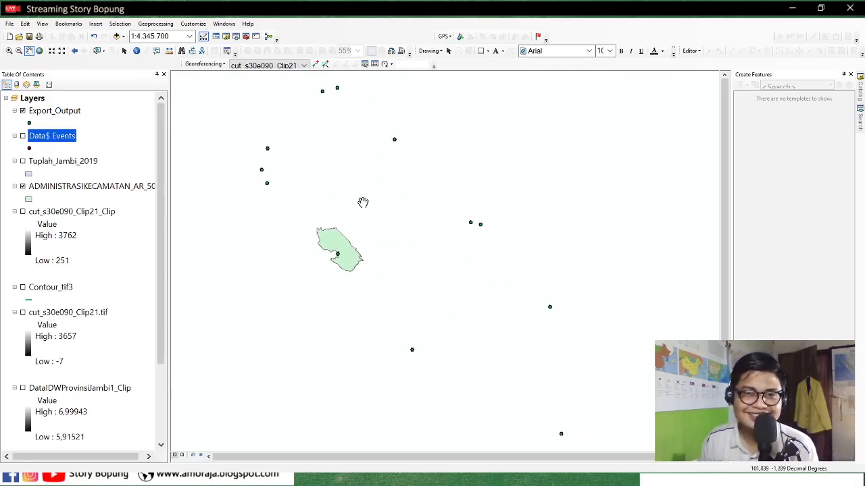
pyautogui.scroll(1, 362, 202)
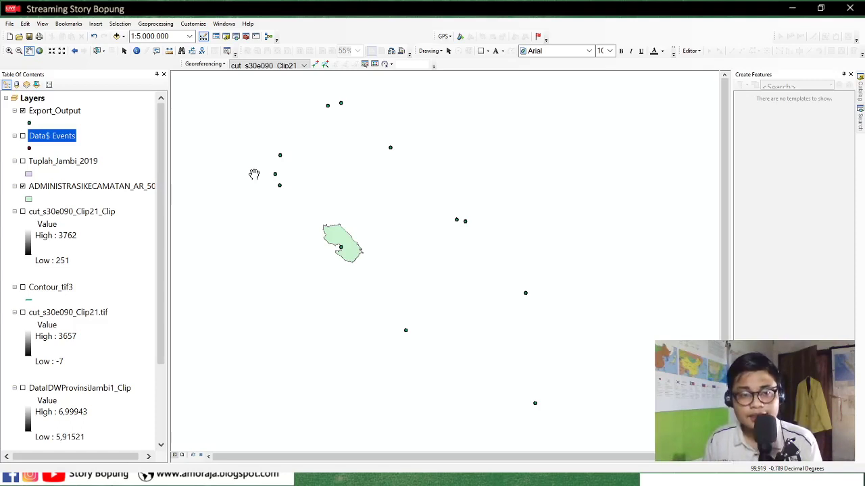
pyautogui.click(66, 113)
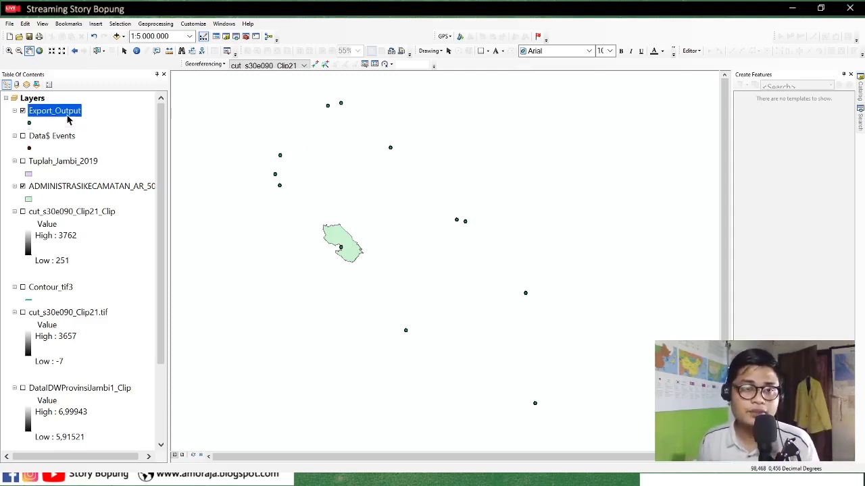
pyautogui.click(67, 113)
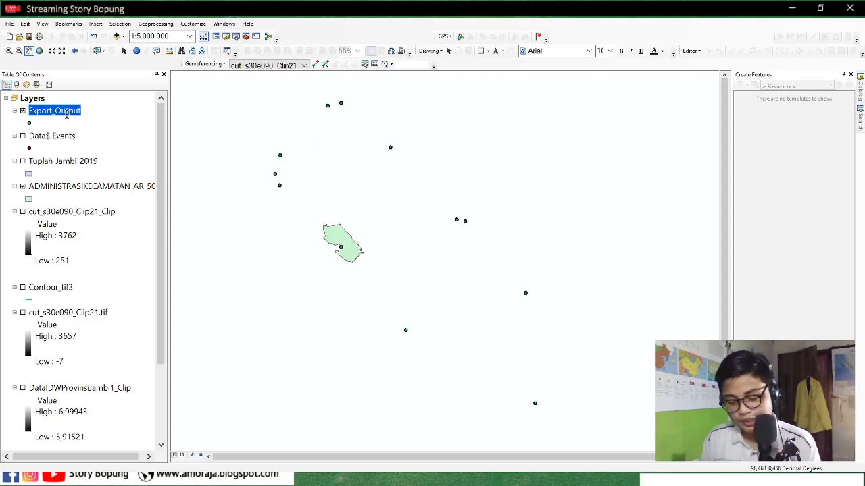
pyautogui.write('Data ')
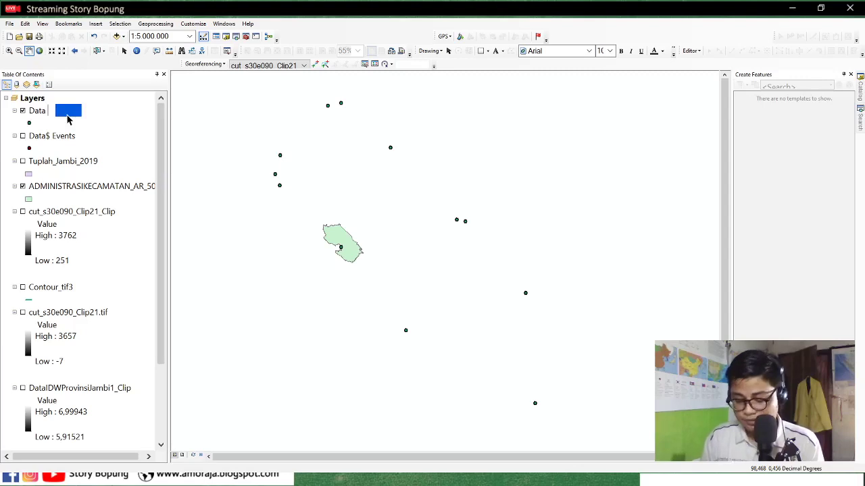
pyautogui.write('Curah')
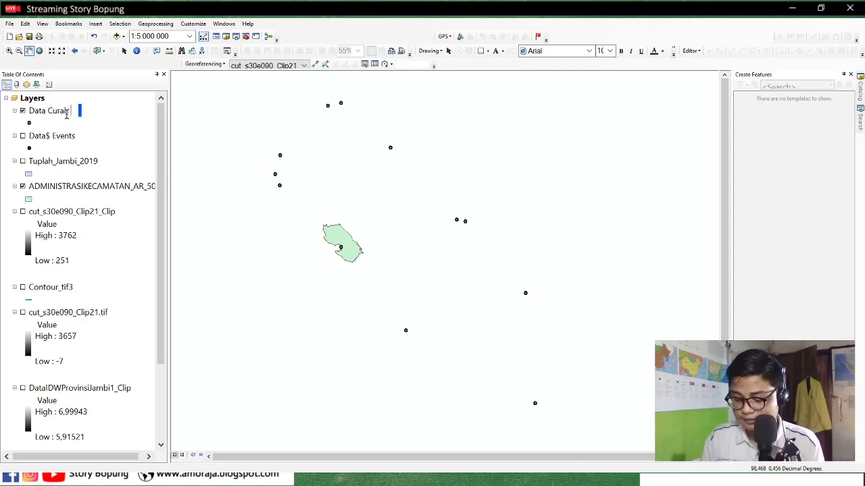
pyautogui.write(' Huja')
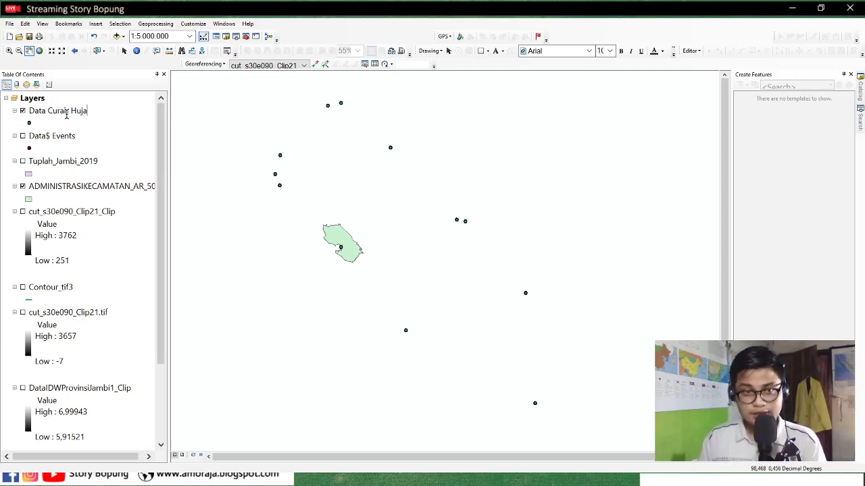
pyautogui.write('n Ker')
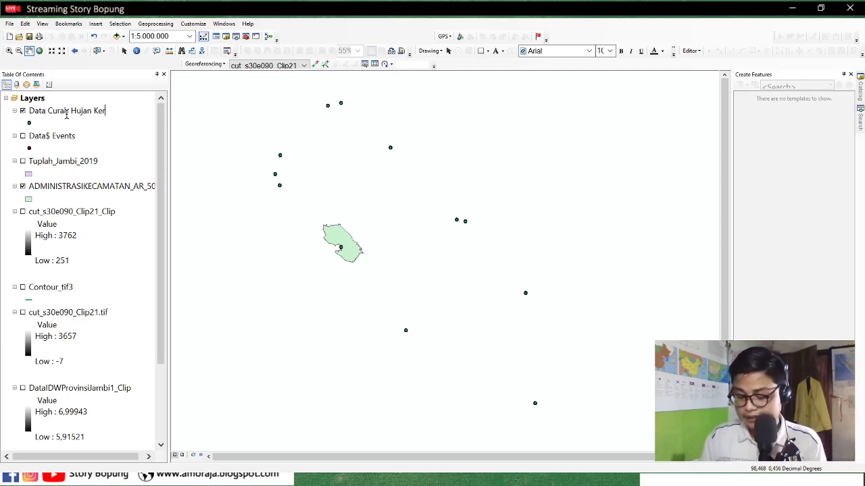
pyautogui.write('inci')
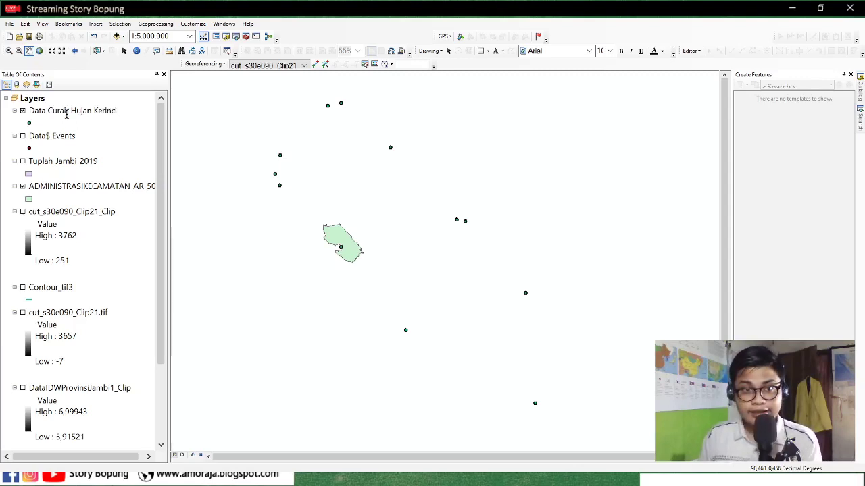
pyautogui.press('Return')
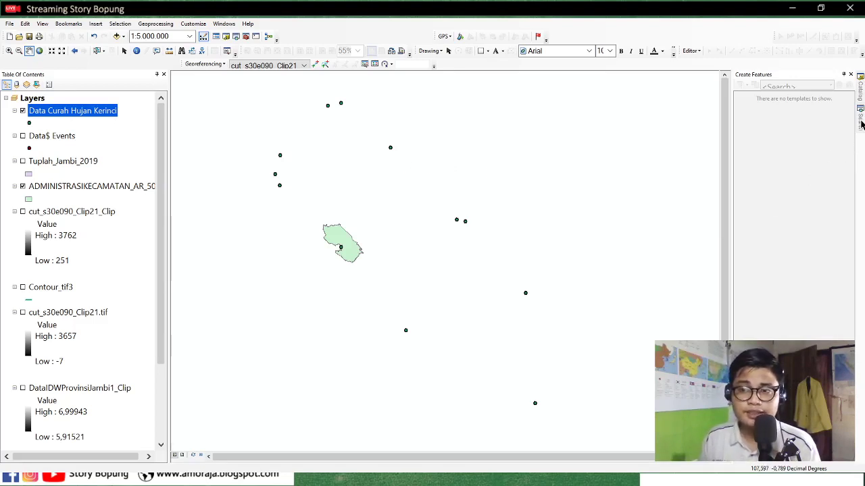
# Search the geoprocessing tools for "thiessen" and open the Create Thiessen Polygons (Analysis) tool.
pyautogui.moveTo(862, 125)
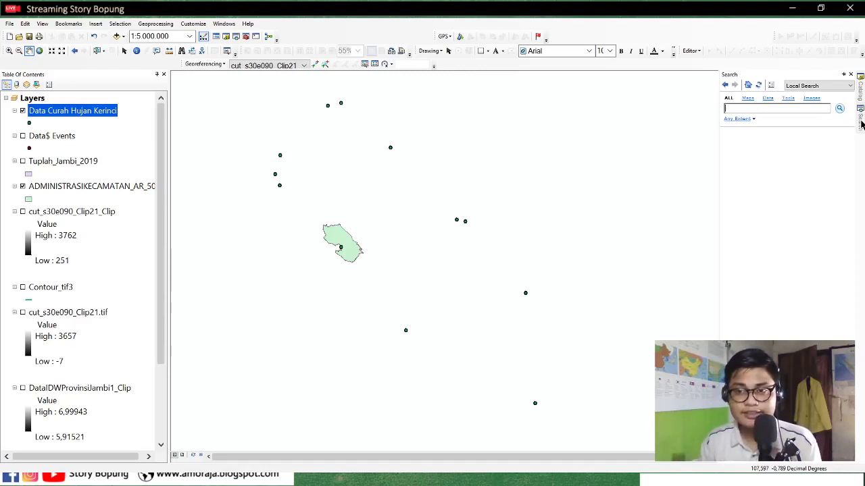
pyautogui.write('in')
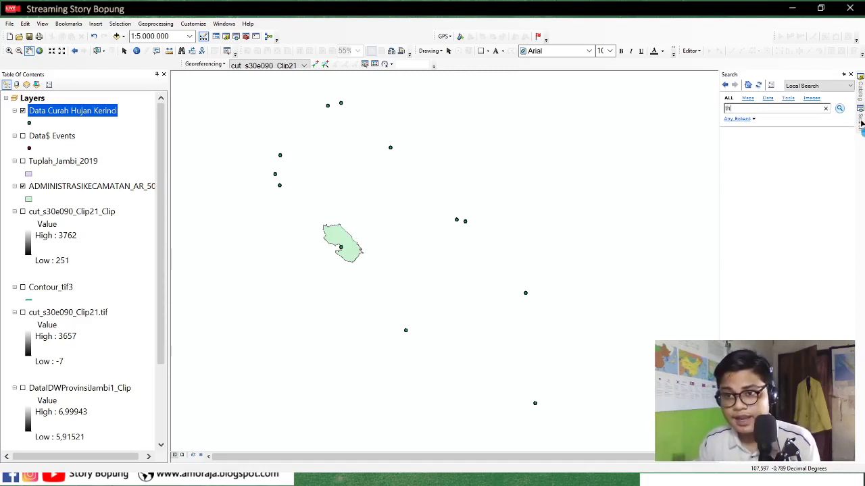
pyautogui.write('iessen')
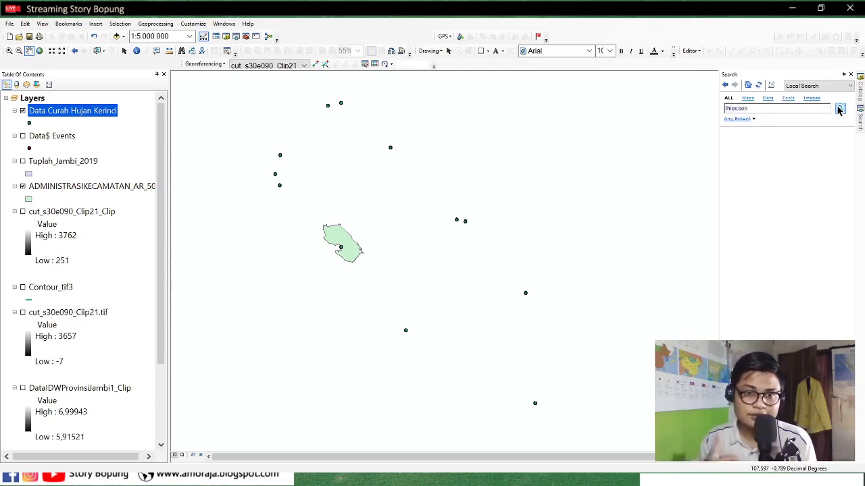
pyautogui.click(840, 110)
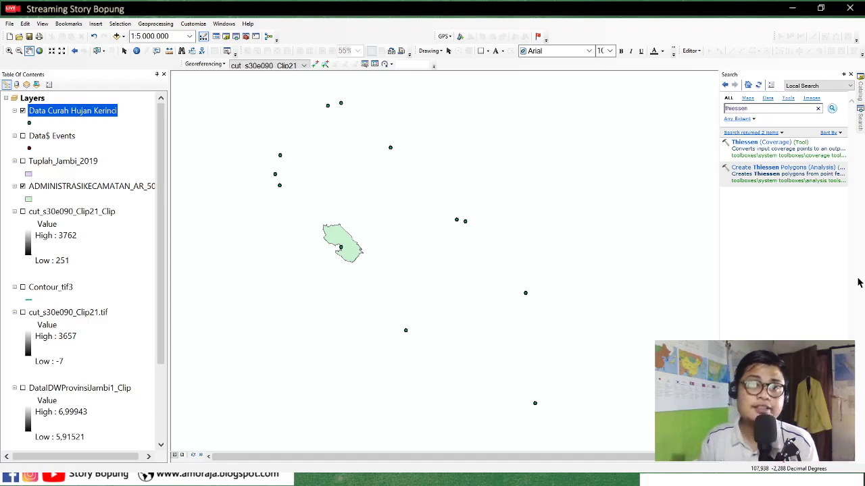
pyautogui.click(807, 168)
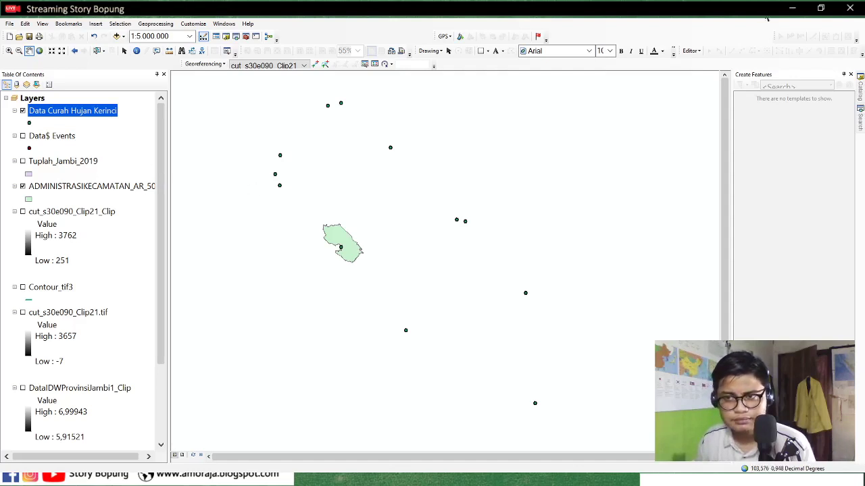
pyautogui.click(859, 119)
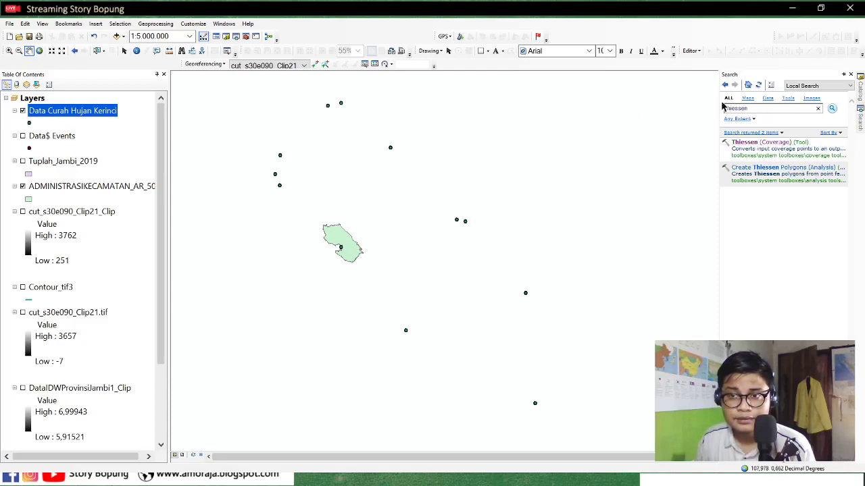
pyautogui.scroll(-1, 521, 110)
pyautogui.scroll(1, 521, 110)
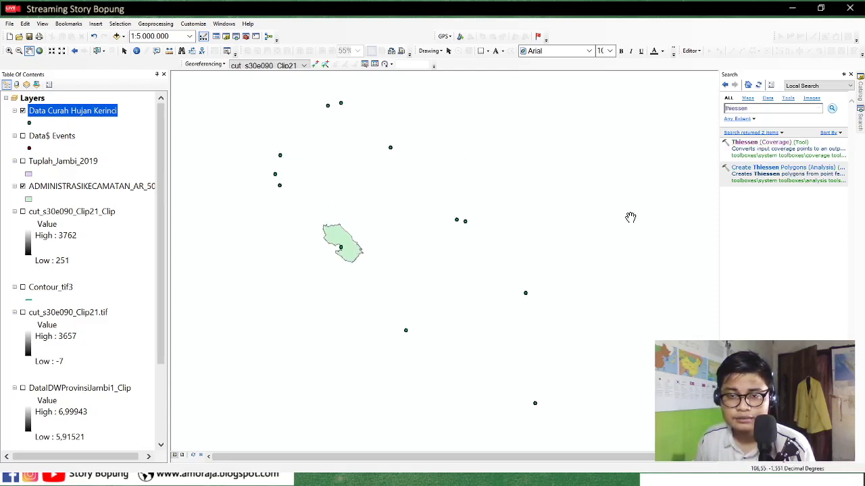
pyautogui.moveTo(629, 216); pyautogui.dragTo(489, 261)
pyautogui.moveTo(389, 200); pyautogui.dragTo(554, 160)
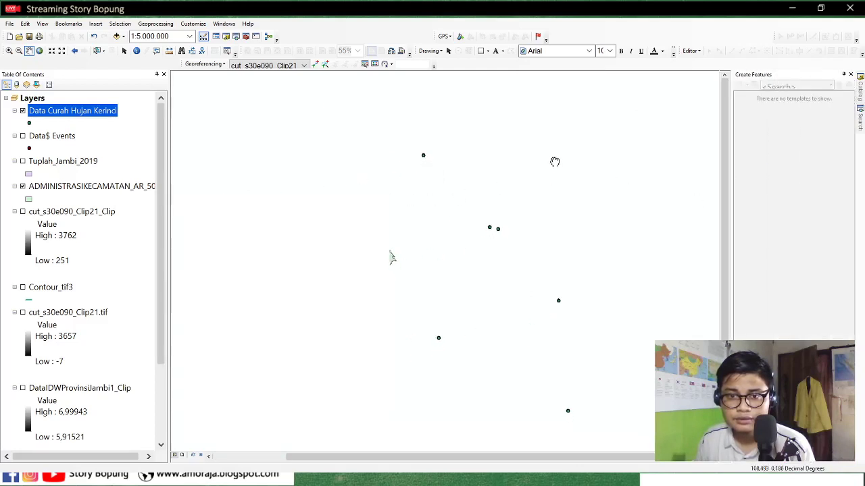
pyautogui.moveTo(569, 249); pyautogui.dragTo(546, 245)
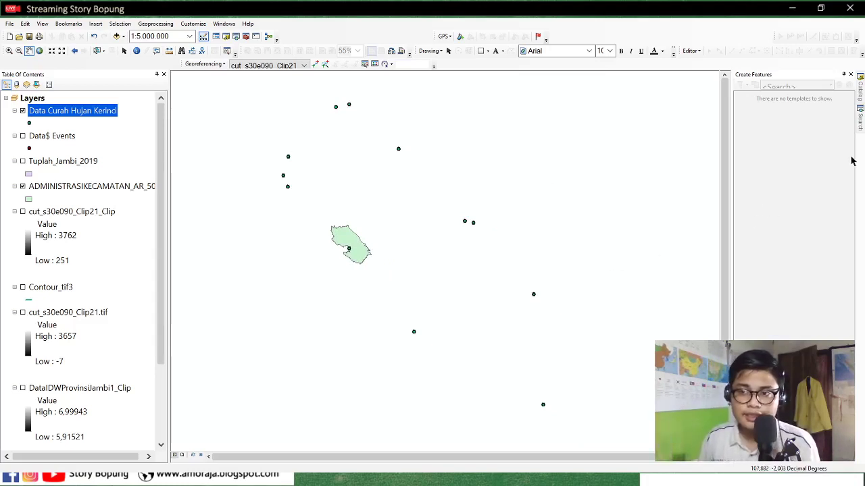
# Search for the IDW tool and interpolate the Data Curah Hujan Kerinci points into a raster surface.
pyautogui.click(858, 128)
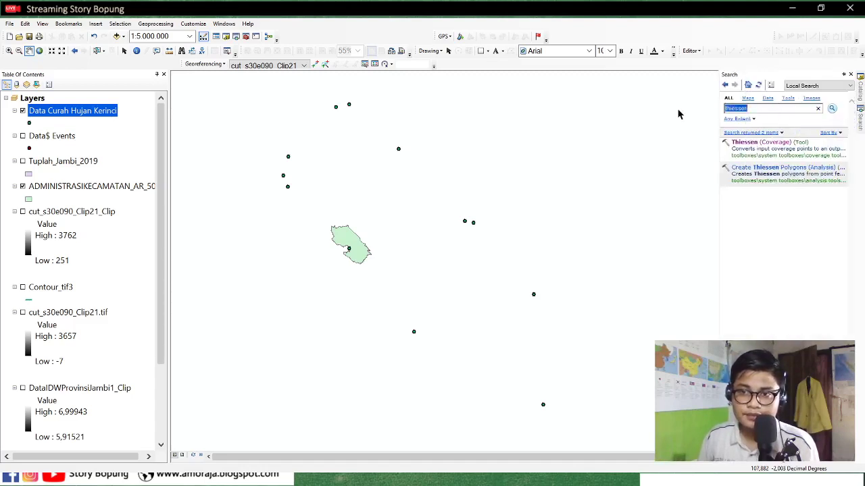
pyautogui.write('IDW')
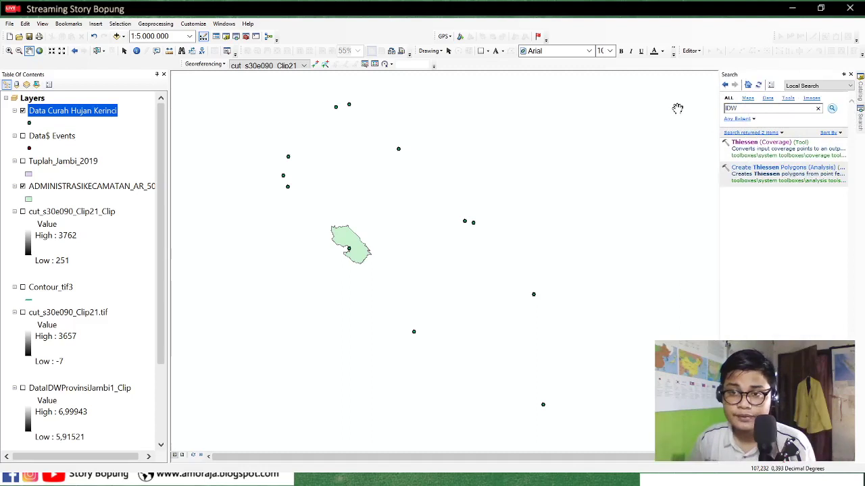
pyautogui.press('Return')
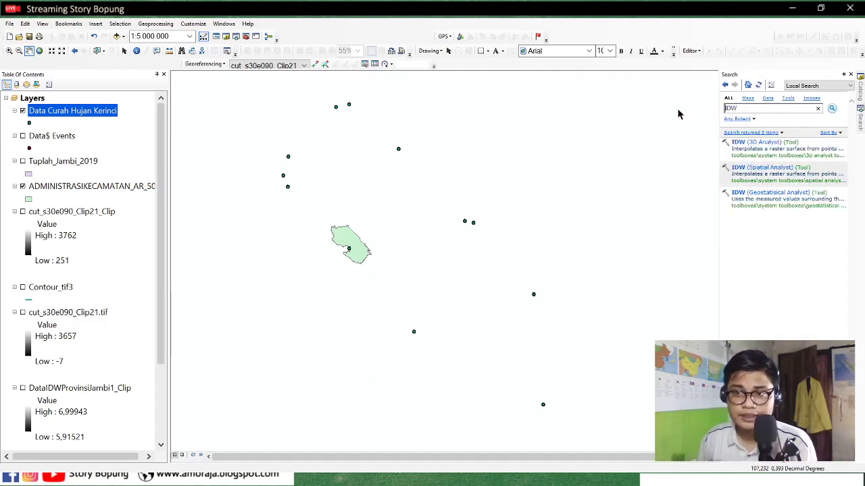
pyautogui.click(775, 167)
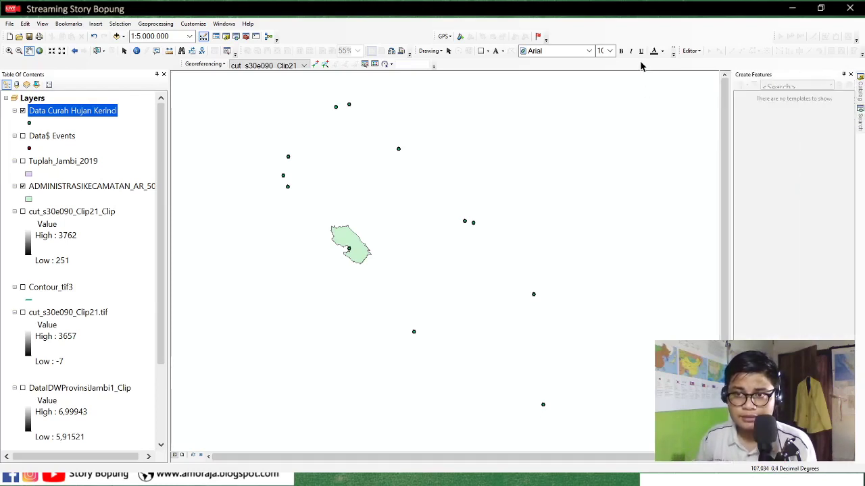
pyautogui.moveTo(859, 126)
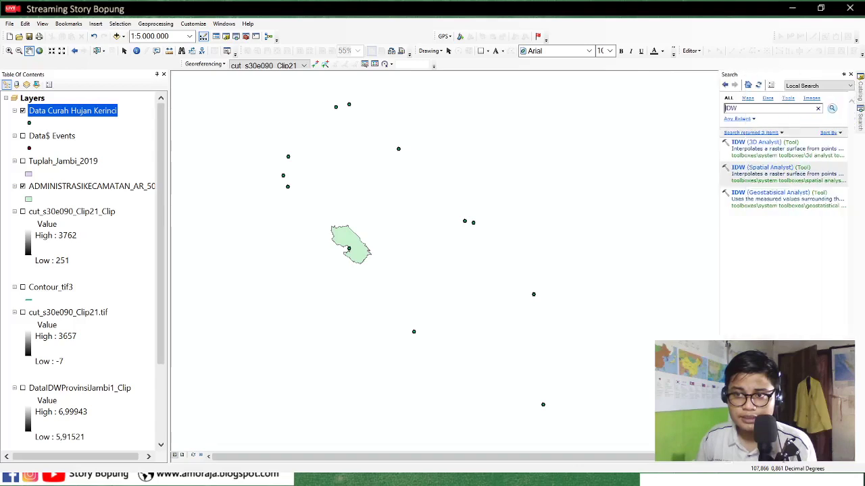
pyautogui.click(754, 192)
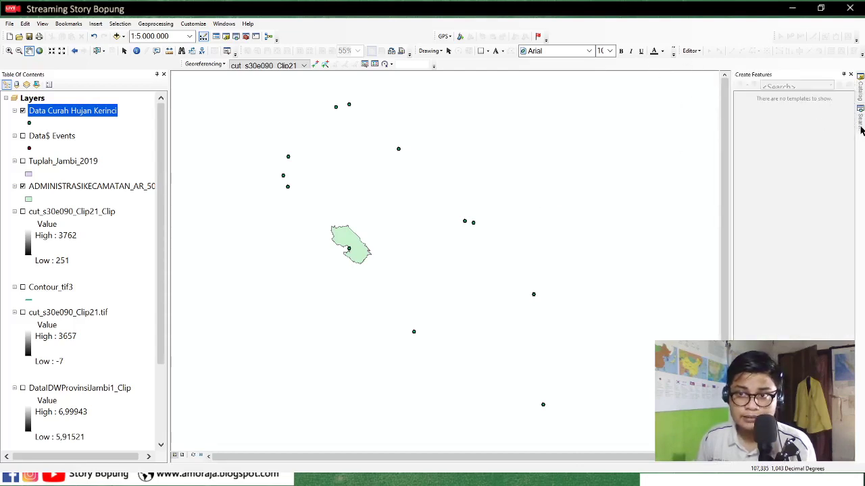
pyautogui.moveTo(861, 129)
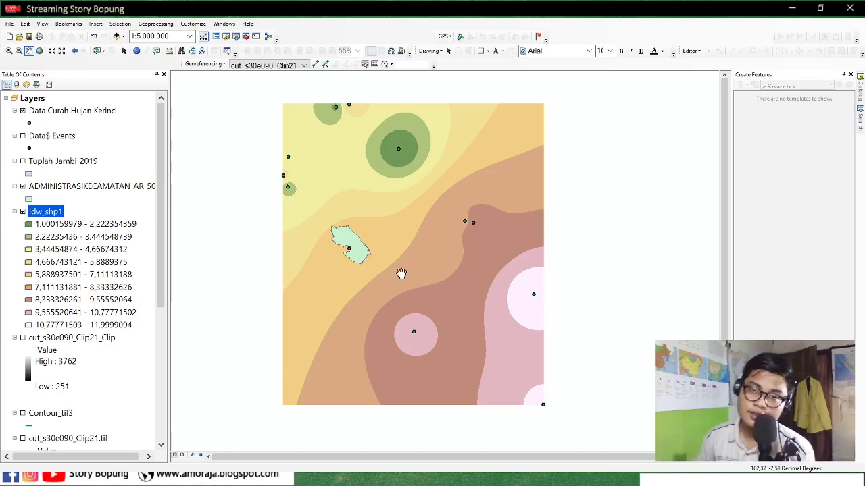
pyautogui.click(103, 111)
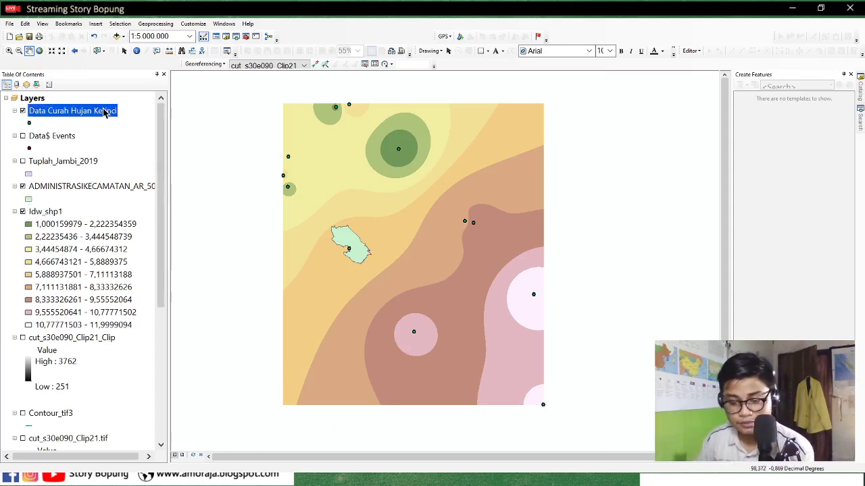
pyautogui.click(131, 213)
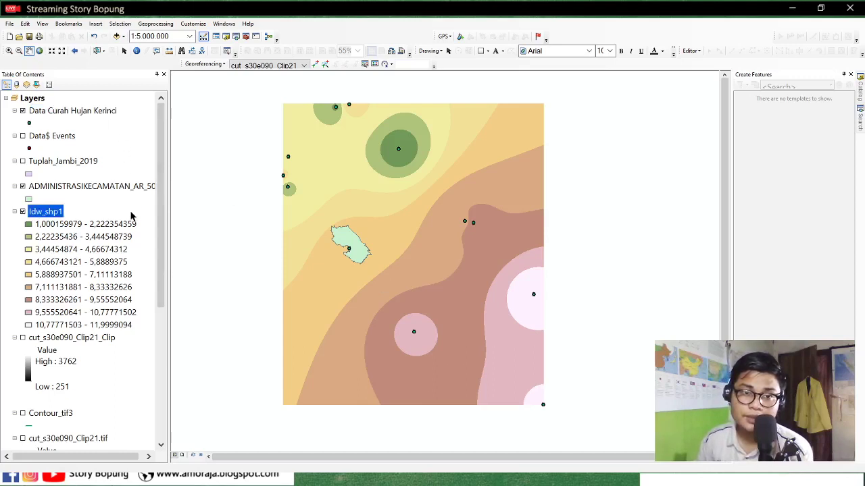
pyautogui.click(90, 114)
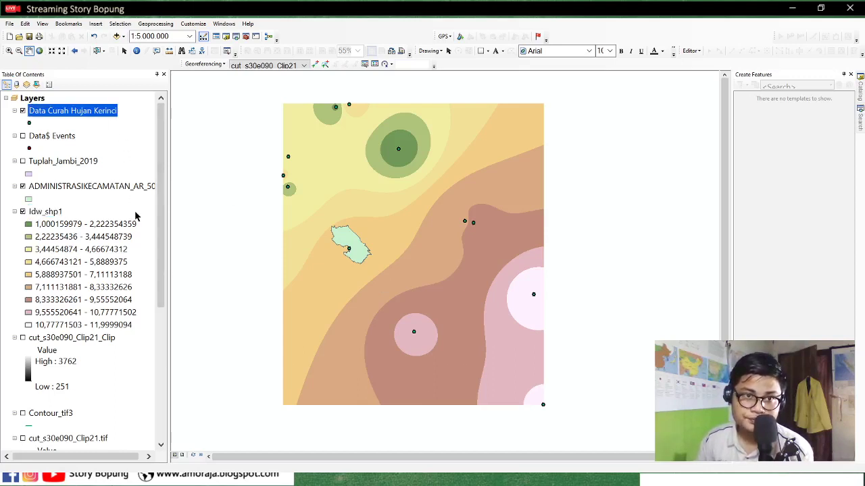
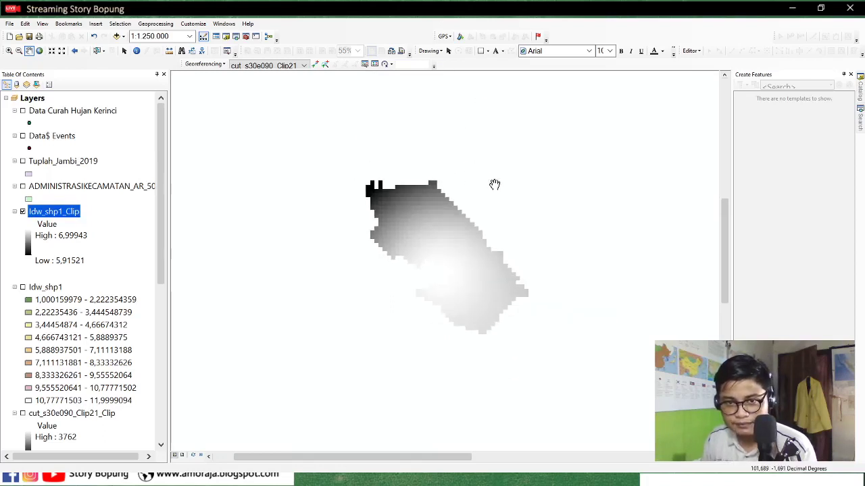
pyautogui.scroll(-2, 401, 194)
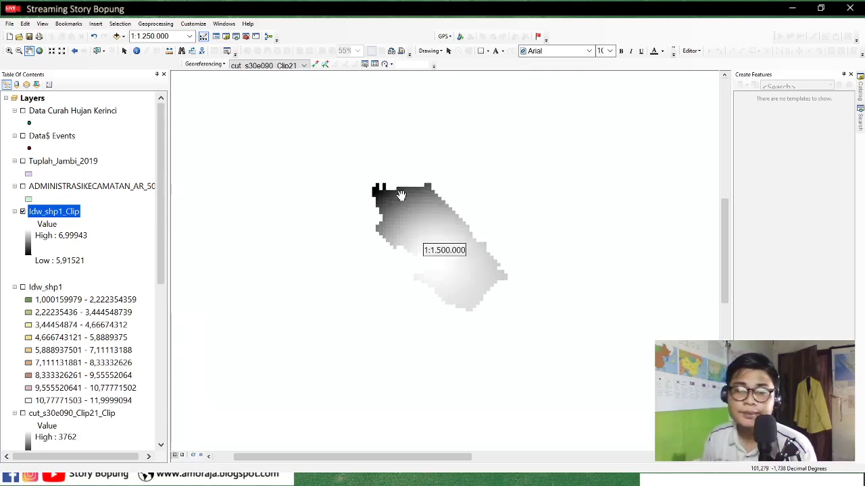
pyautogui.scroll(2, 401, 195)
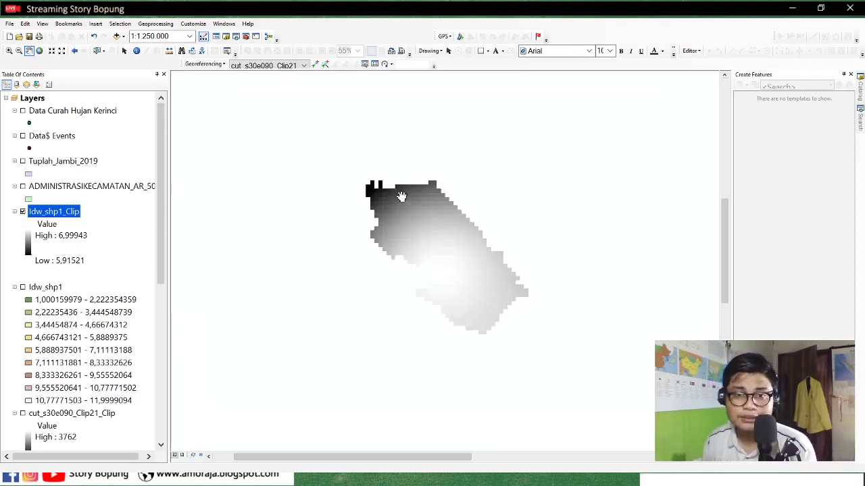
pyautogui.scroll(3, 432, 210)
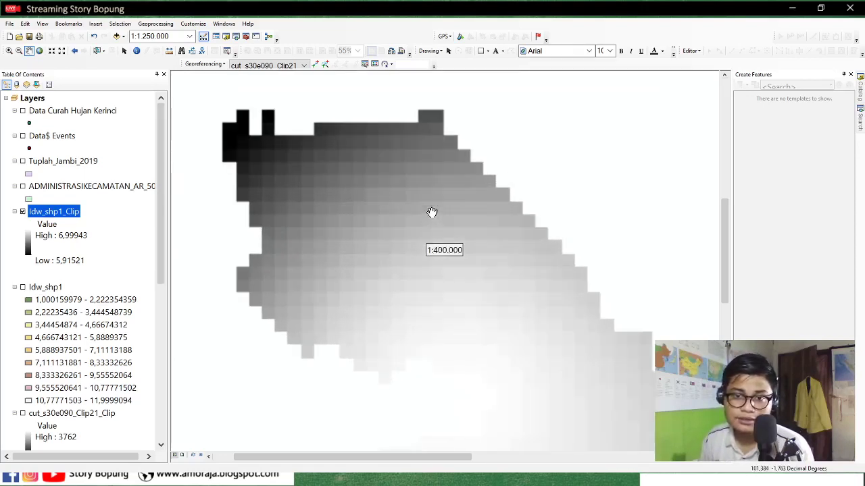
pyautogui.scroll(-2, 431, 212)
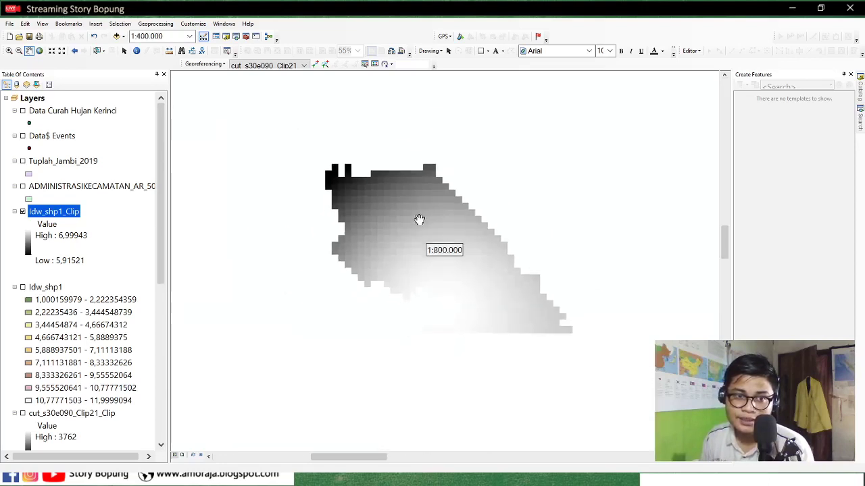
# Examine the colour-classified rainfall zones of the clipped IDW raster across the whole district.
pyautogui.scroll(-1, 443, 199)
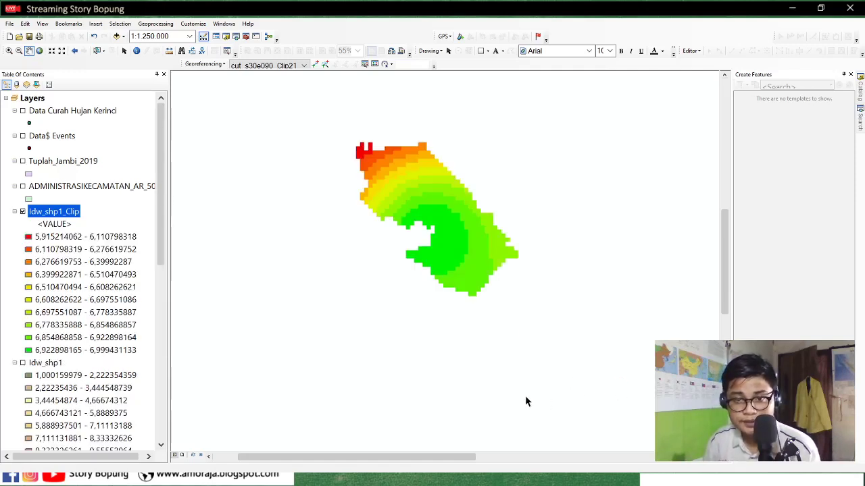
pyautogui.scroll(2, 410, 175)
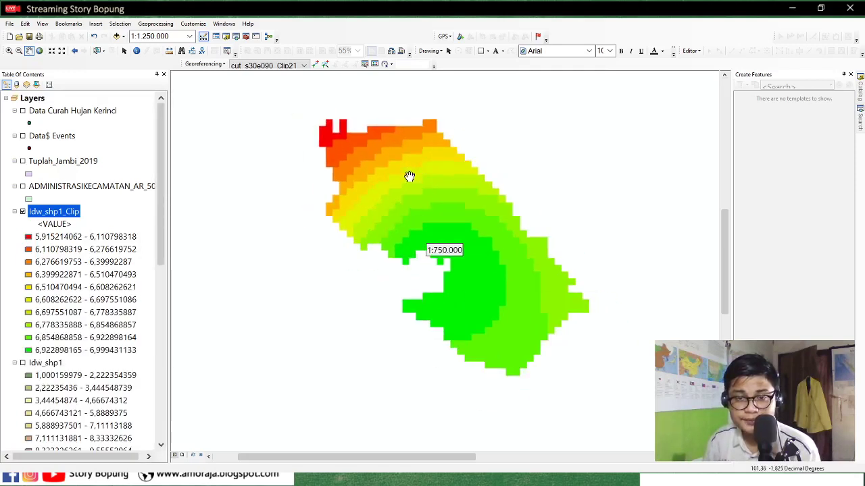
pyautogui.scroll(-2, 411, 177)
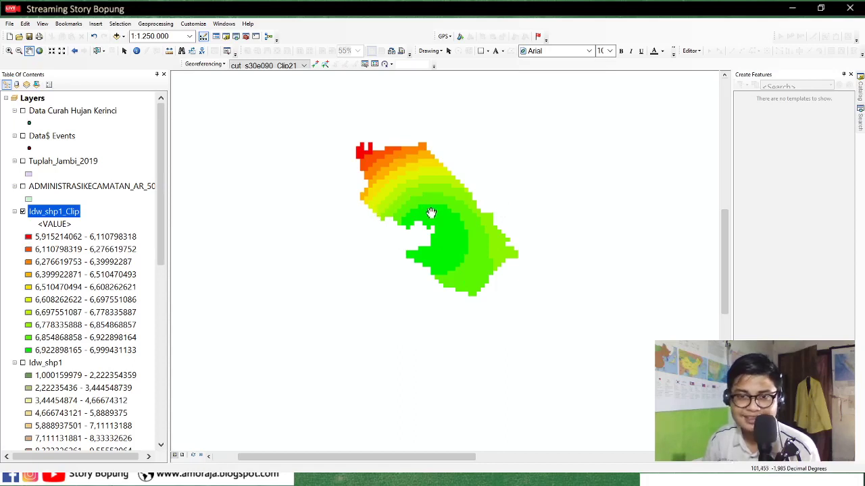
pyautogui.scroll(2, 432, 215)
pyautogui.scroll(2, 498, 224)
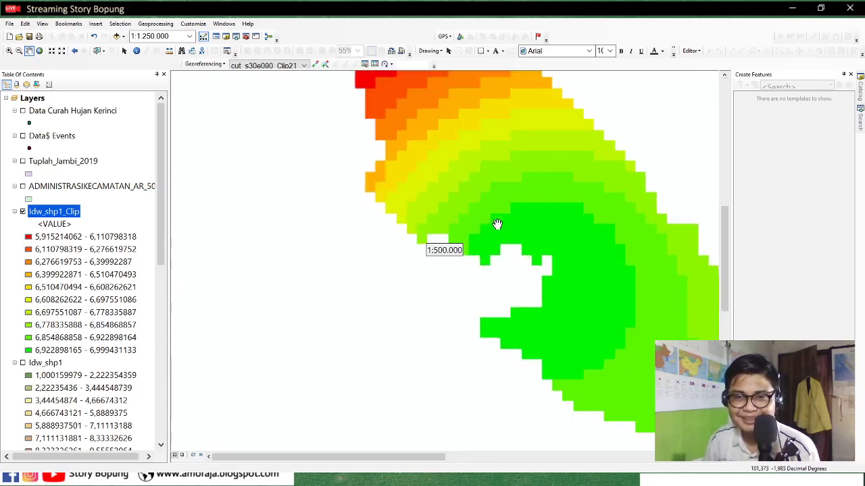
pyautogui.scroll(-2, 564, 232)
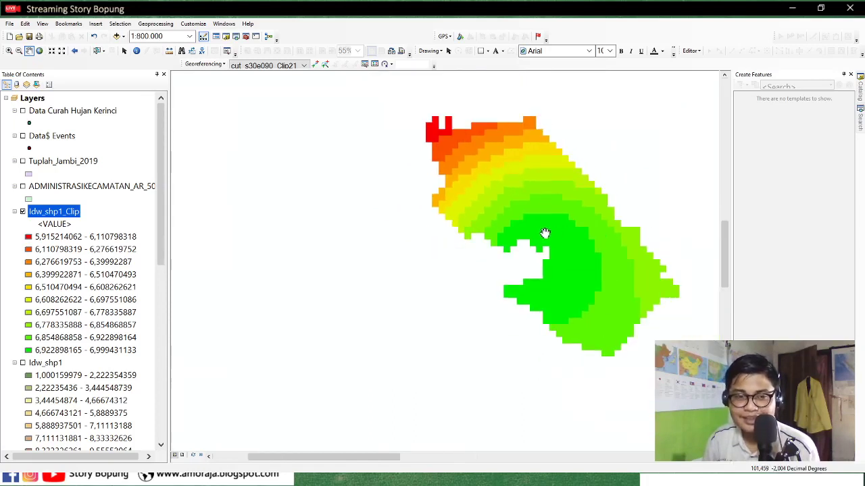
pyautogui.moveTo(562, 231); pyautogui.dragTo(473, 231)
pyautogui.scroll(-1, 474, 231)
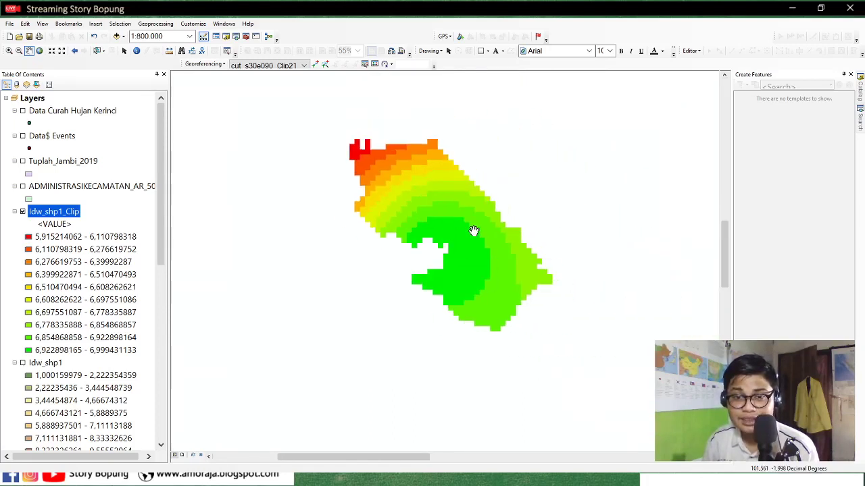
# Search the geoprocessing tools for "CONTOUR" and open the Contour (Spatial Analyst) tool.
pyautogui.click(861, 125)
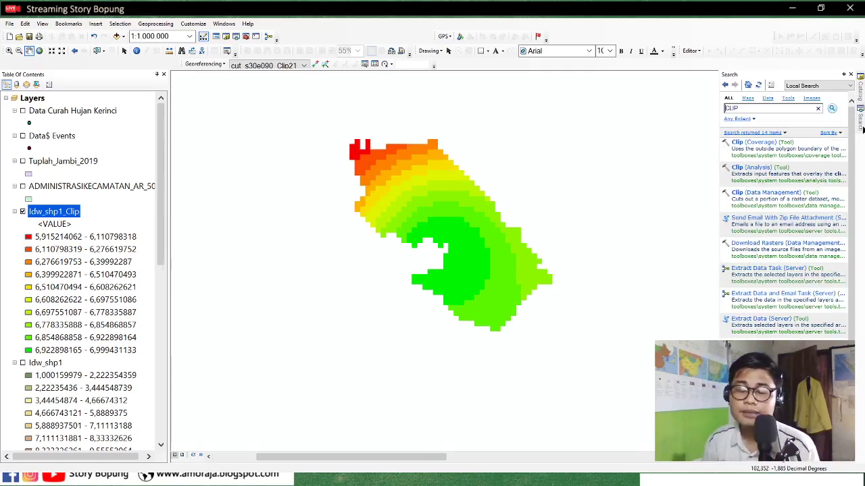
pyautogui.doubleClick(797, 106)
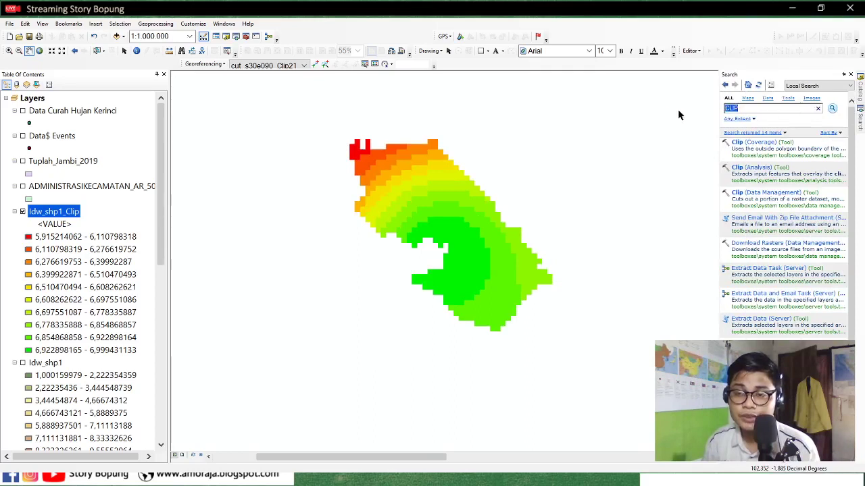
pyautogui.write('cONT')
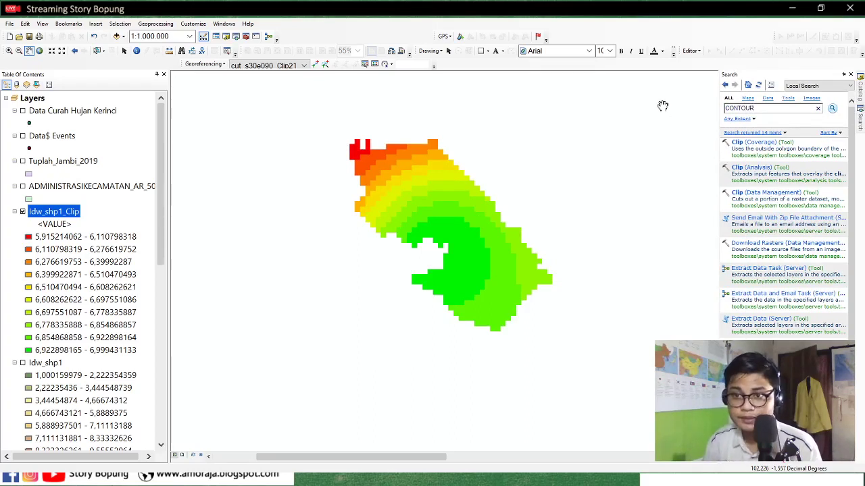
pyautogui.write('OUR')
pyautogui.press('Return')
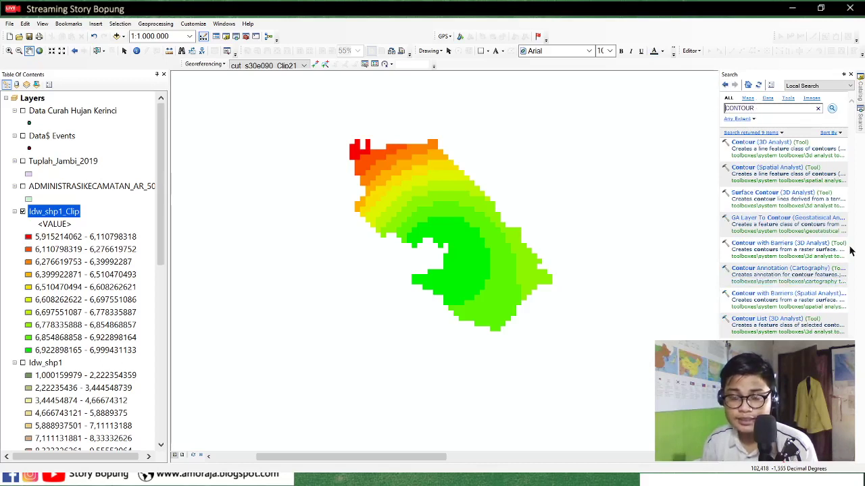
pyautogui.click(789, 169)
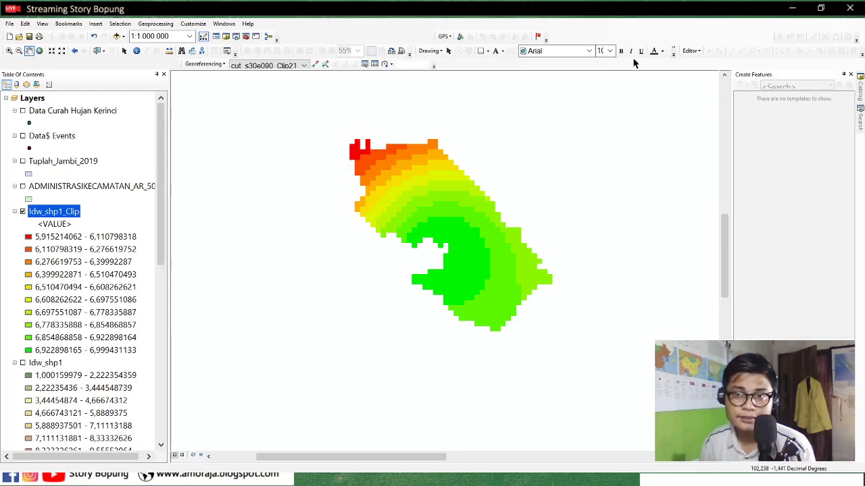
# Rename the Idw_shp1_Clip layer as "IDW Kerinci".
pyautogui.click(72, 212)
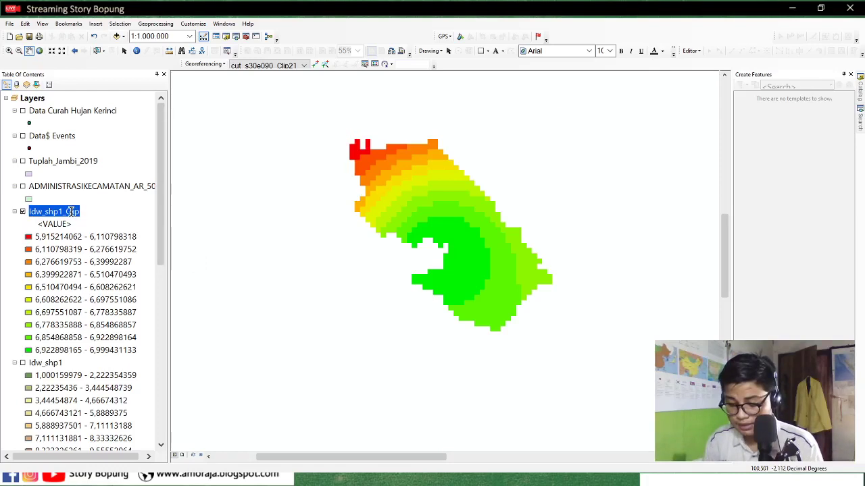
pyautogui.write('ID')
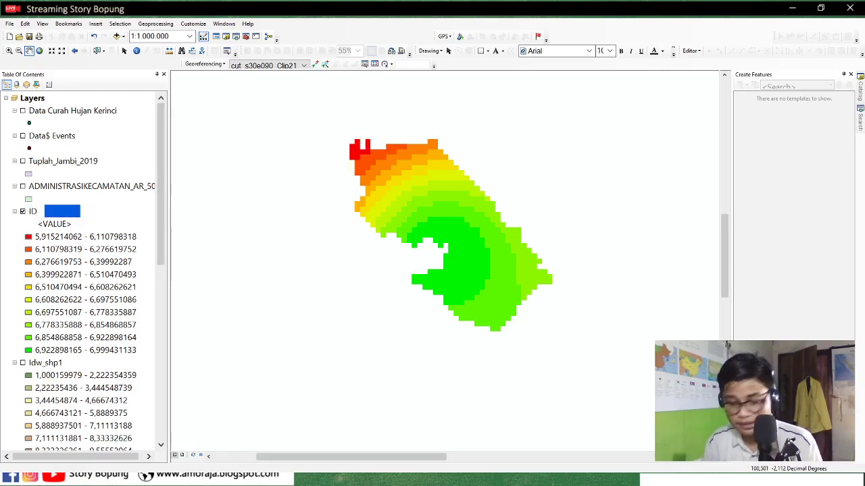
pyautogui.write('W K')
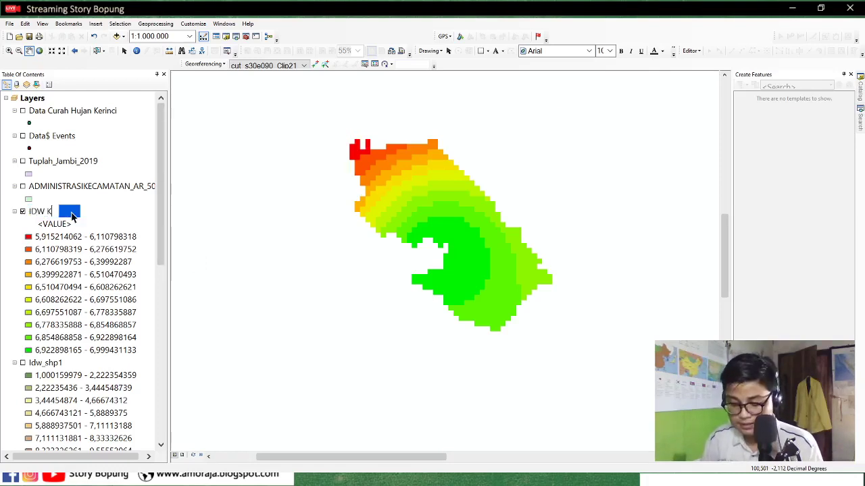
pyautogui.write('eri')
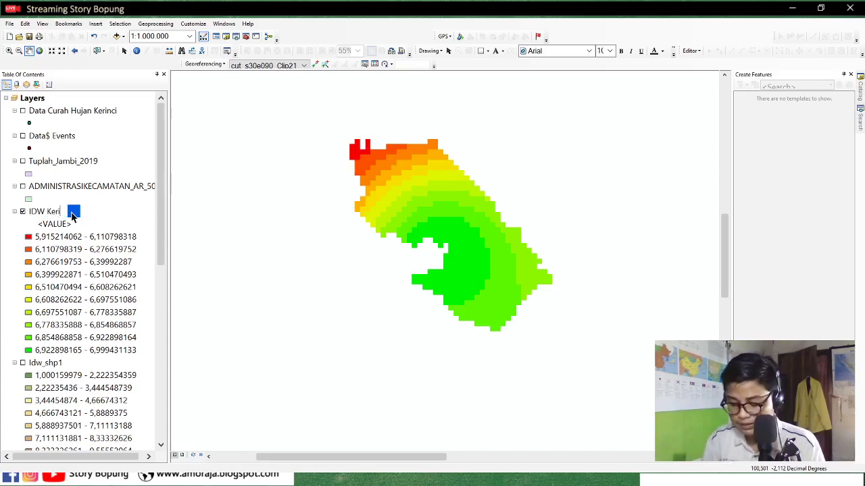
pyautogui.write('nci')
pyautogui.press('Return')
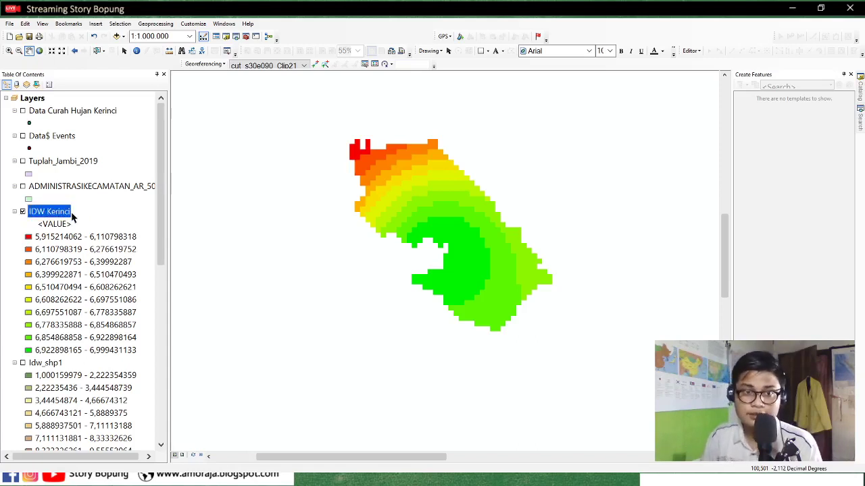
# Generate contour lines from the IDW Kerinci raster with the Contour tool and inspect them over the raster.
pyautogui.click(860, 116)
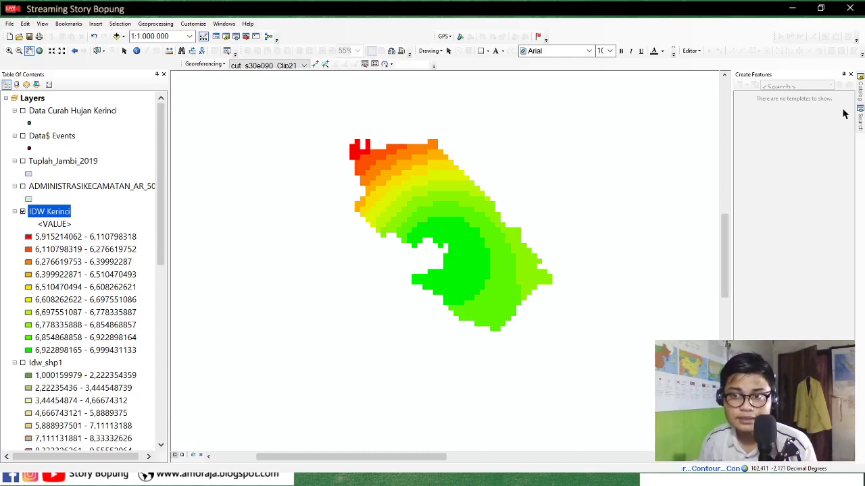
pyautogui.click(860, 121)
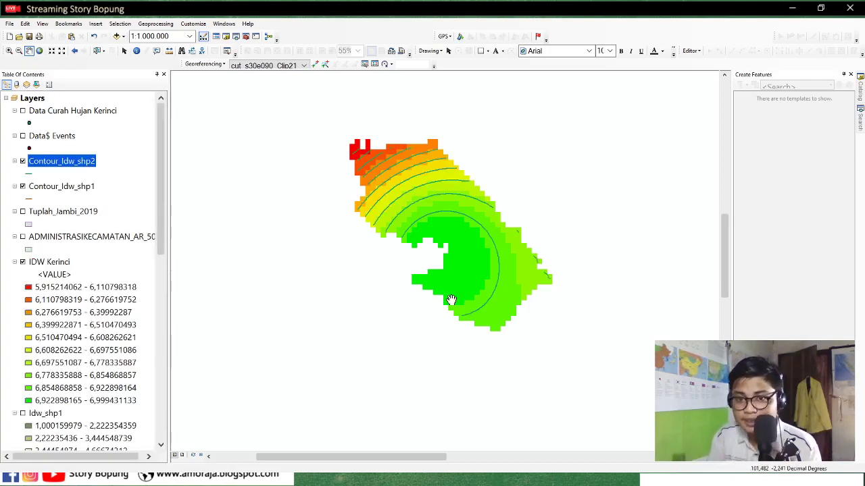
pyautogui.scroll(2, 494, 229)
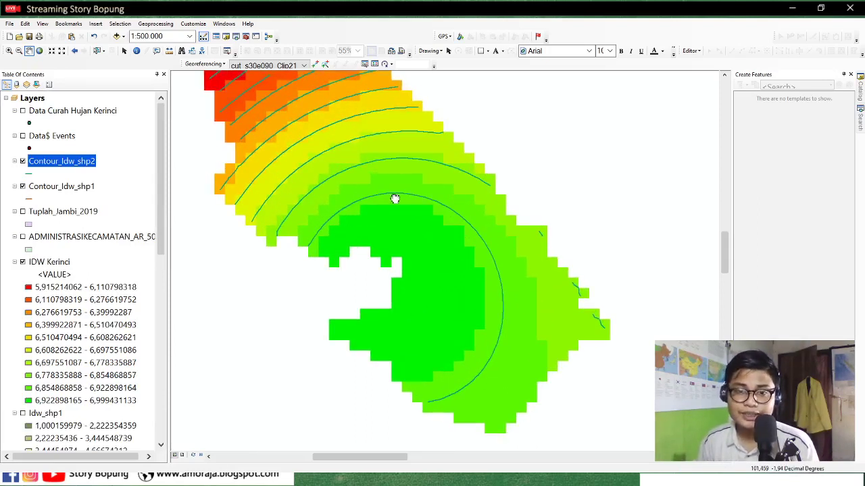
pyautogui.moveTo(393, 196); pyautogui.dragTo(439, 210)
pyautogui.scroll(-1, 439, 210)
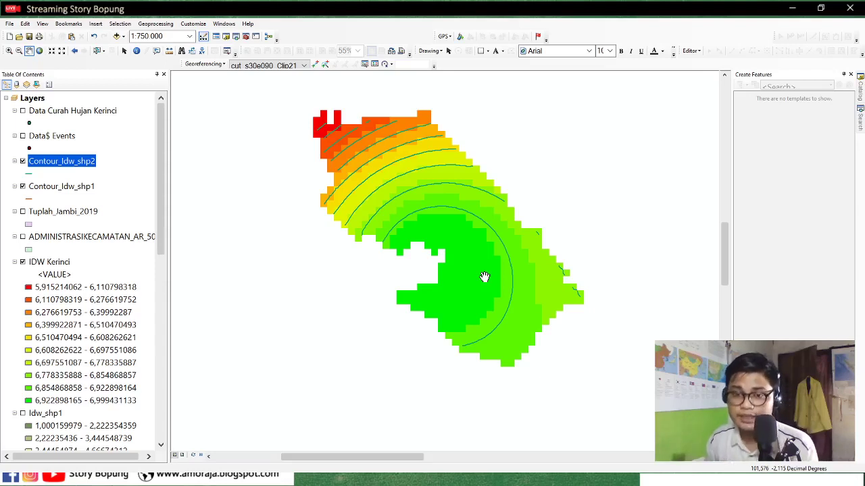
# Rename the Contour_Idw_shp2 layer as "Kontur Cuaca Kerinci".
pyautogui.click(65, 162)
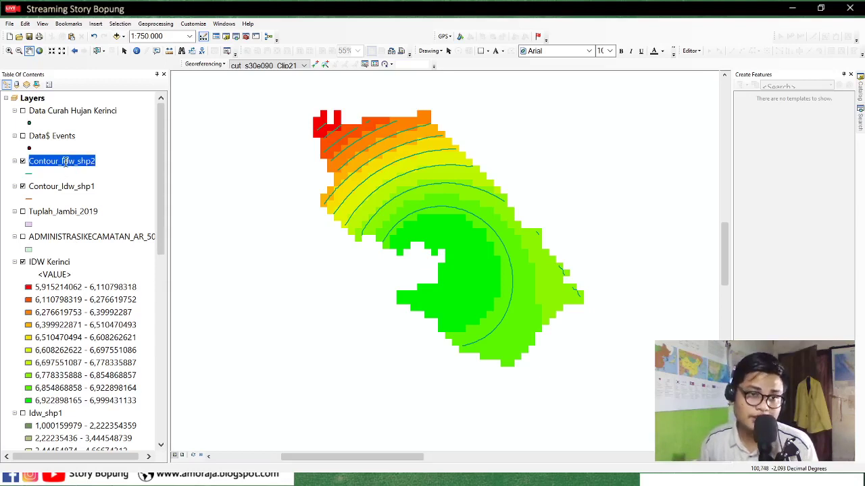
pyautogui.press('Escape')
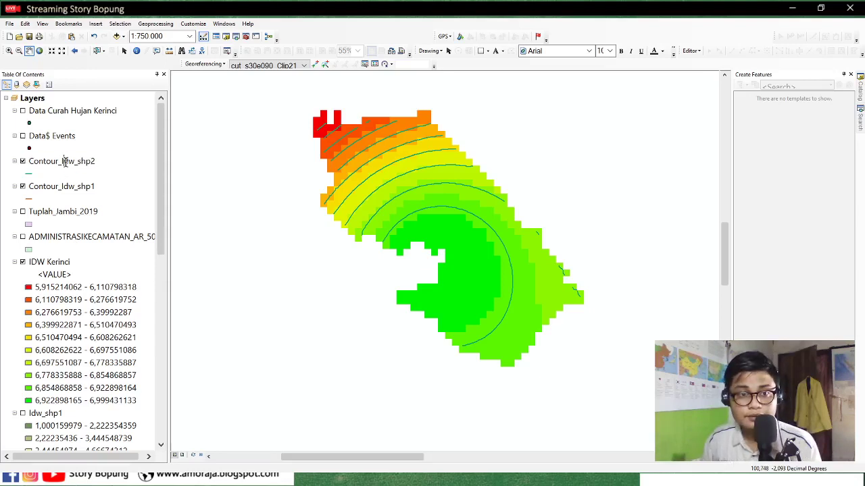
pyautogui.click(84, 165)
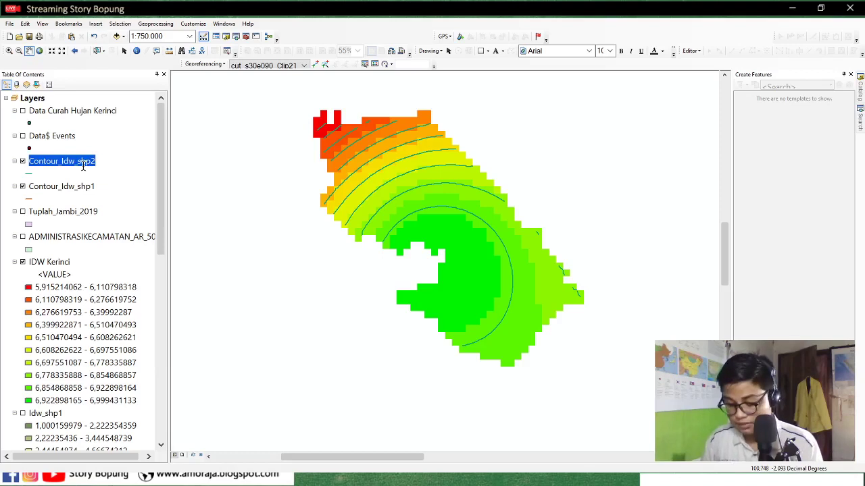
pyautogui.write('Kontur')
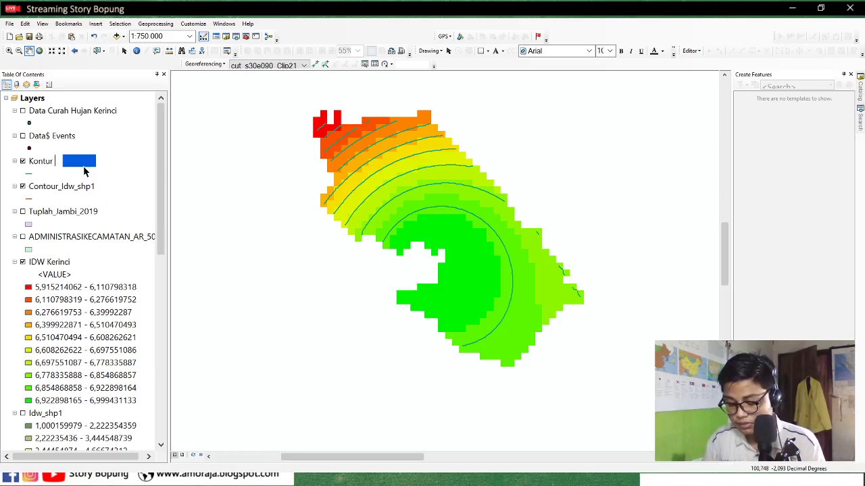
pyautogui.write(' Cuaca')
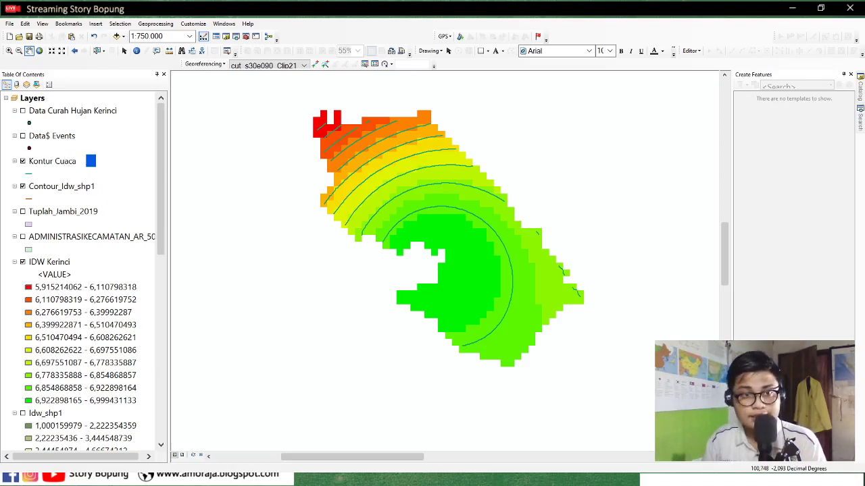
pyautogui.write(' Jer')
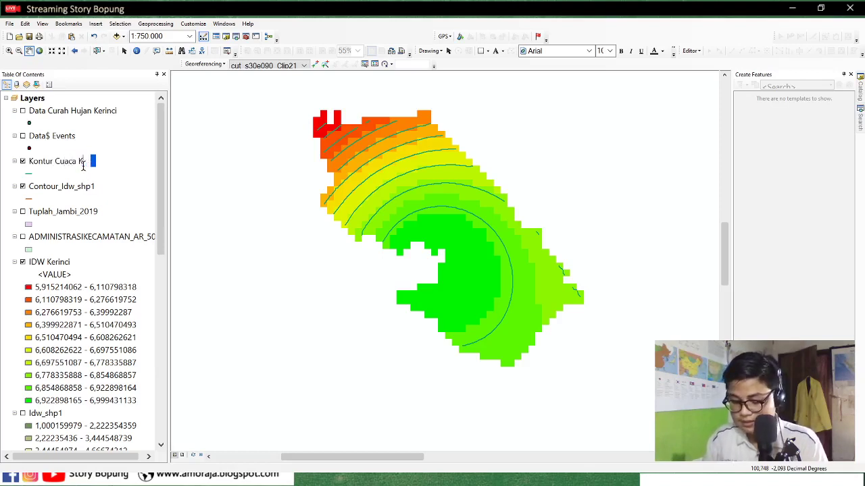
pyautogui.write('inci')
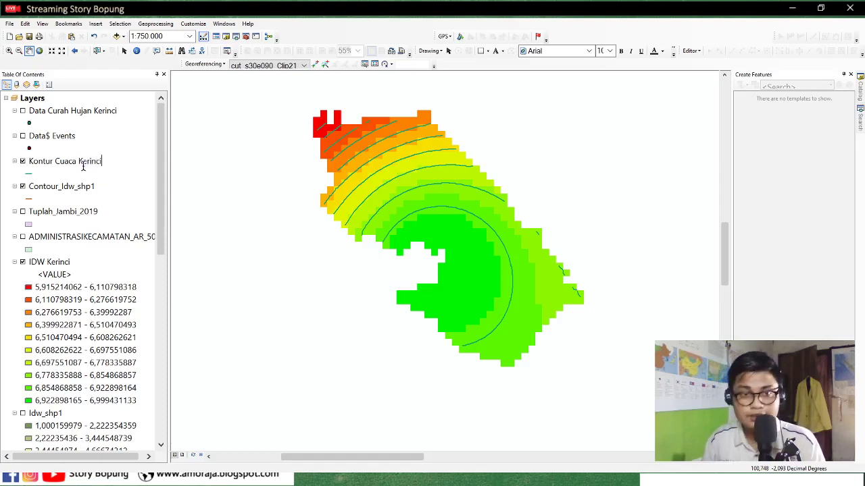
pyautogui.press('Return')
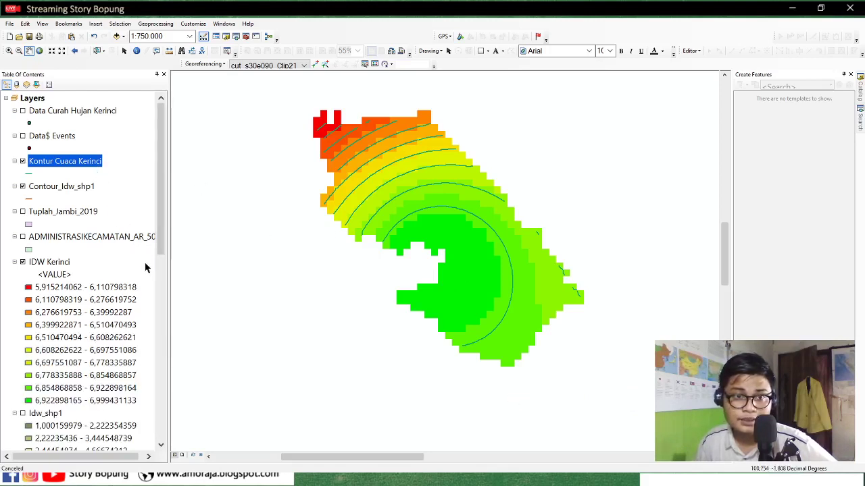
# Hide the IDW Kerinci raster and briefly show the ADMINISTRASIKECAMATAN_AR_50 layer to compare the contours with the district boundary.
pyautogui.moveTo(384, 236); pyautogui.dragTo(451, 245)
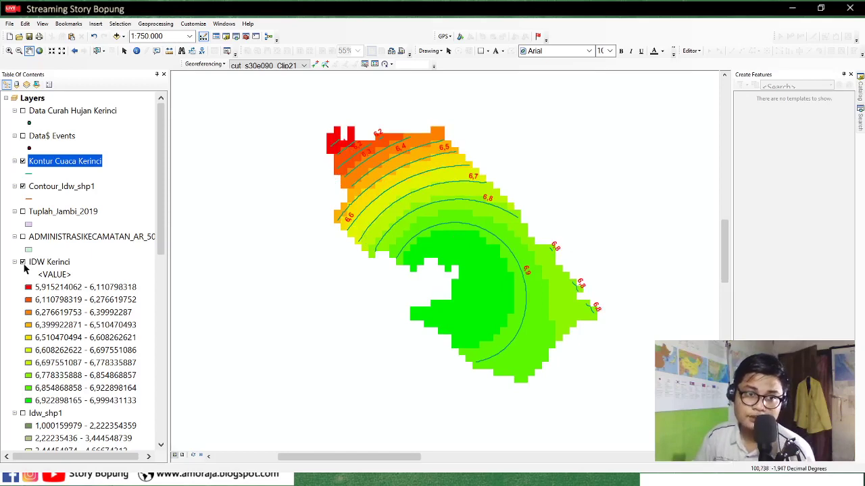
pyautogui.click(23, 263)
pyautogui.scroll(-3, 24, 268)
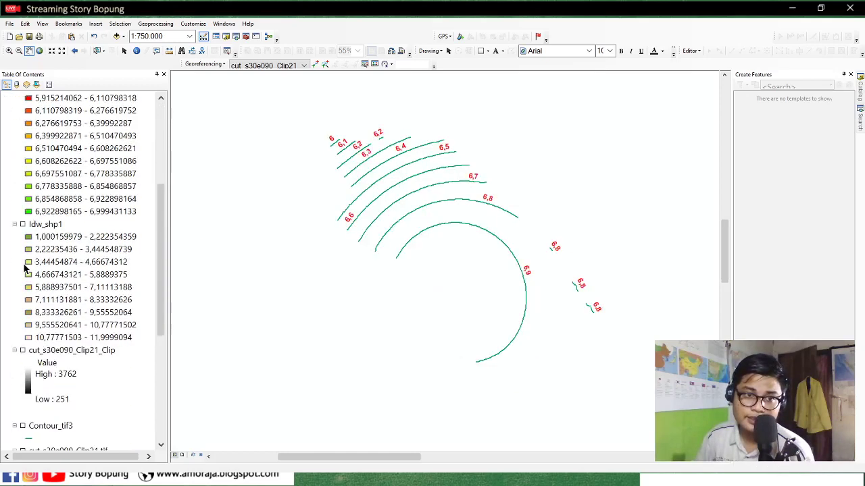
pyautogui.scroll(3, 34, 238)
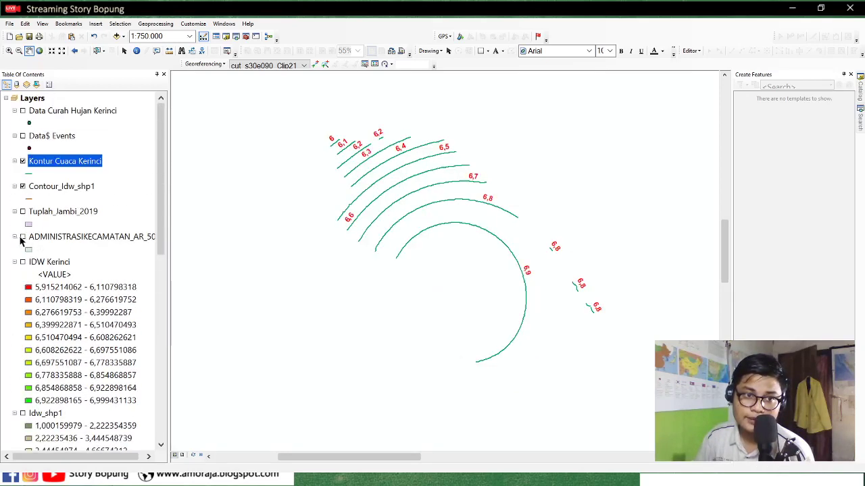
pyautogui.click(24, 237)
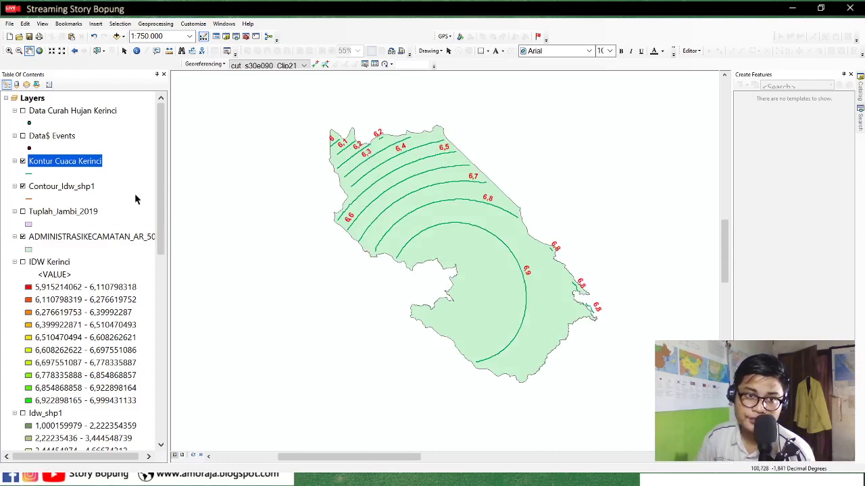
pyautogui.click(22, 237)
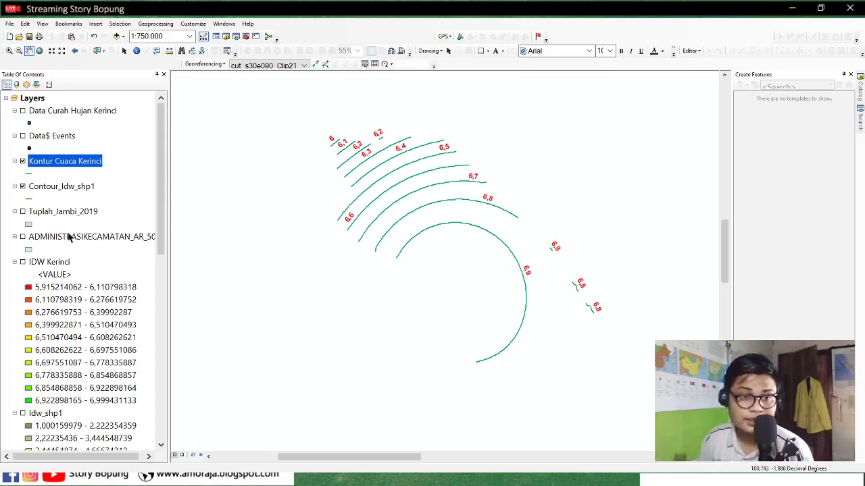
# Search the tools for "thiessen" and create Thiessen polygons from the rainfall station points.
pyautogui.click(860, 122)
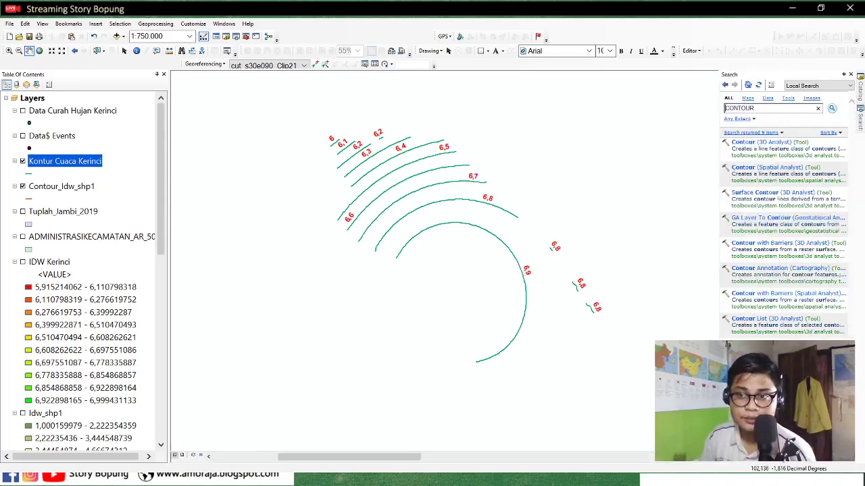
pyautogui.doubleClick(746, 111)
pyautogui.write('in')
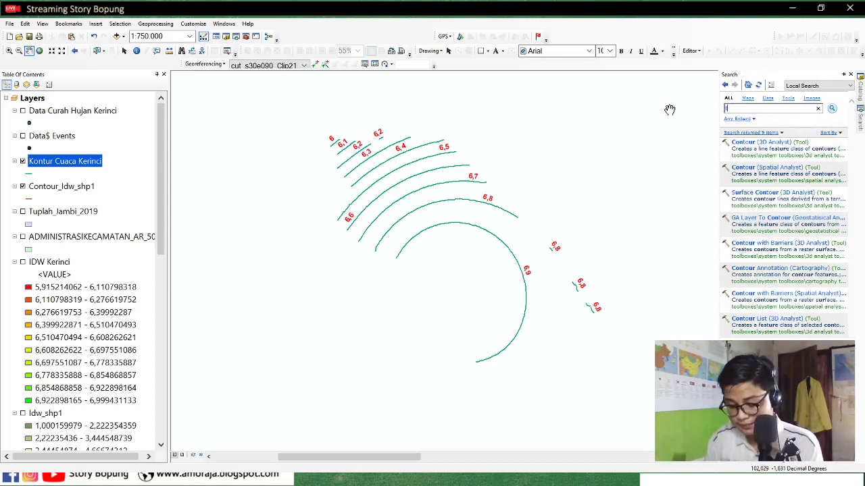
pyautogui.write('essen')
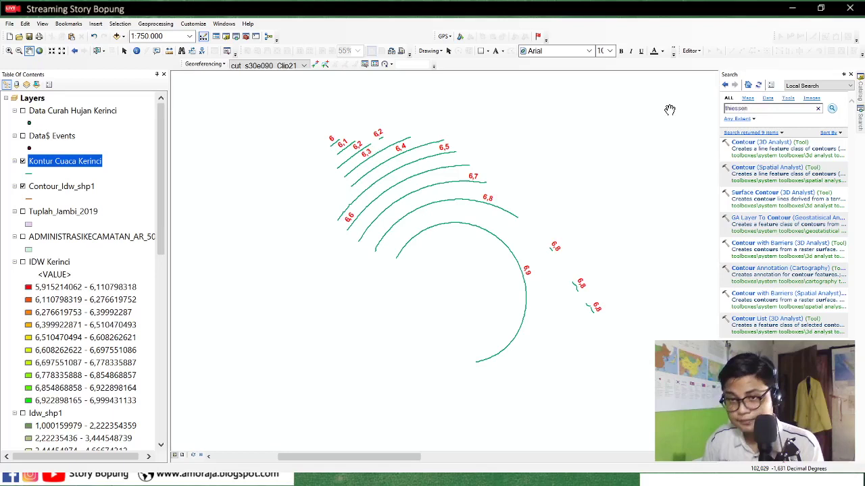
pyautogui.press('Return')
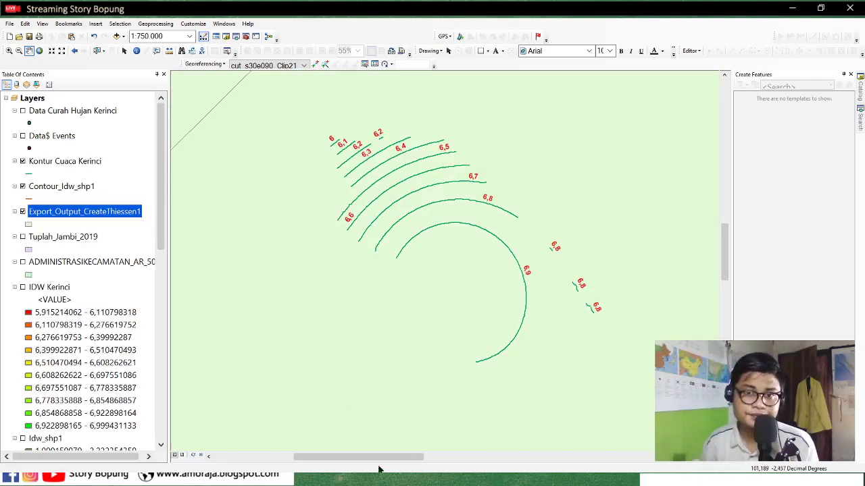
# Display the Data Curah Hujan Kerinci stations over the Thiessen polygons and examine which polygon surrounds the Kerinci contours.
pyautogui.scroll(-1, 415, 203)
pyautogui.scroll(1, 414, 203)
pyautogui.scroll(4, 426, 215)
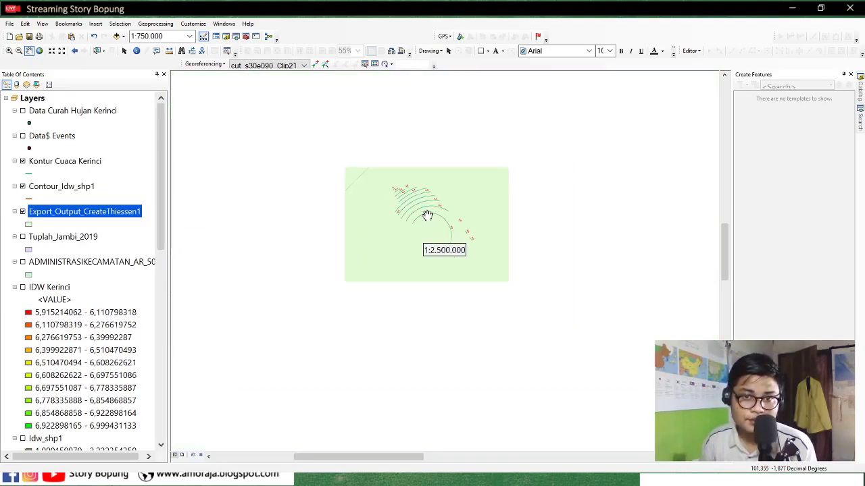
pyautogui.scroll(2, 433, 215)
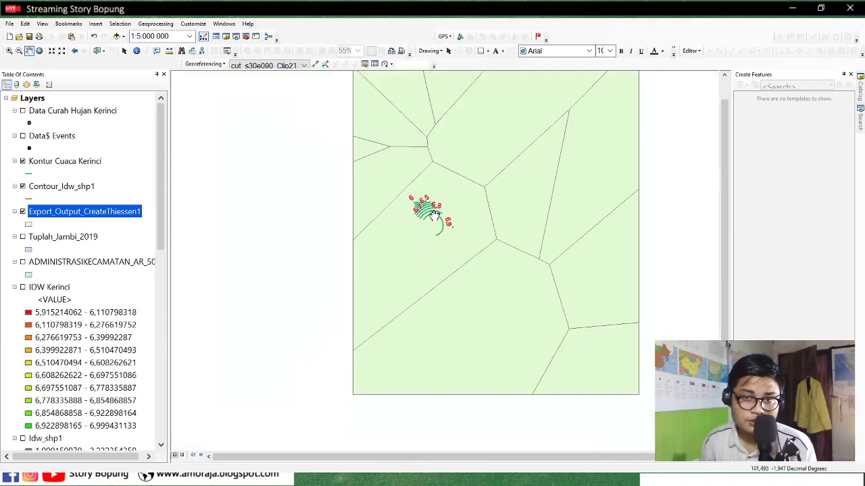
pyautogui.click(157, 271)
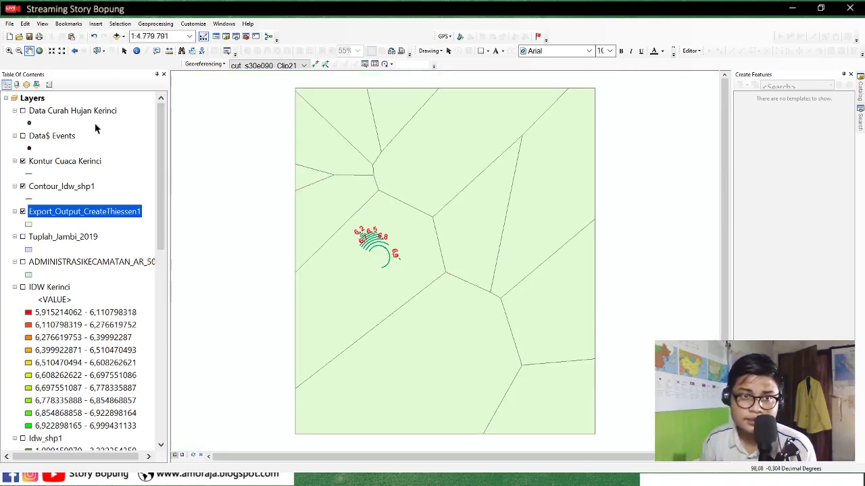
pyautogui.click(22, 111)
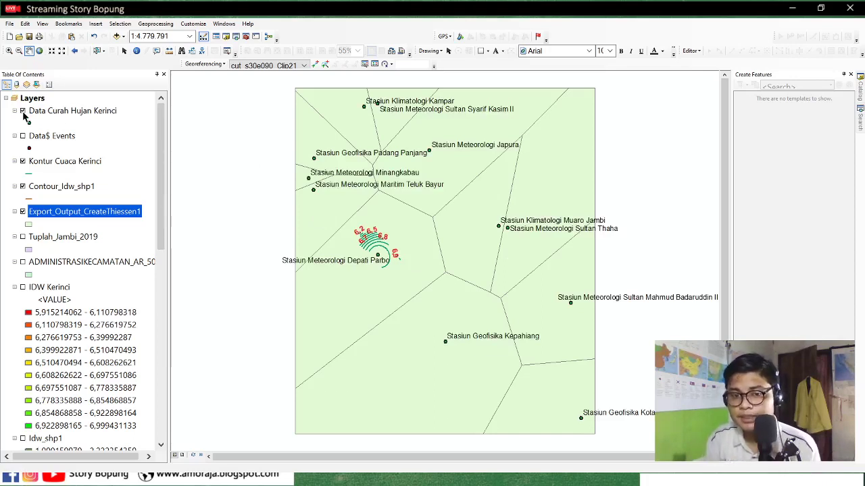
pyautogui.scroll(5, 326, 242)
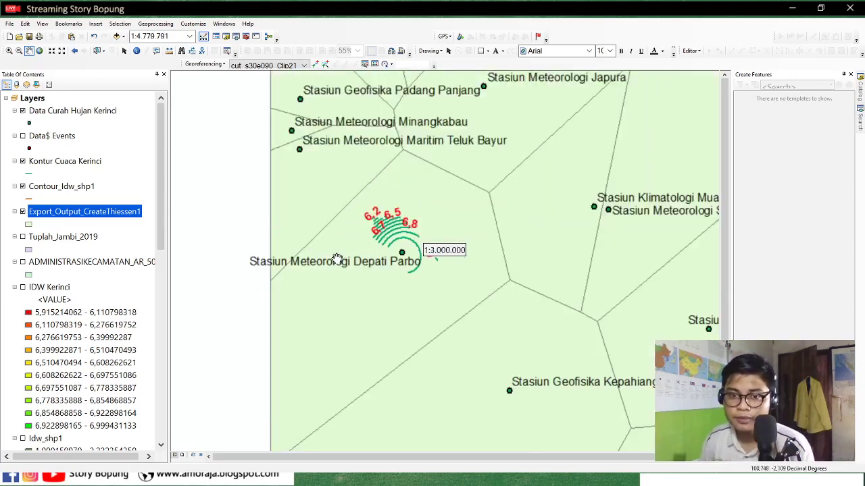
pyautogui.scroll(3, 468, 250)
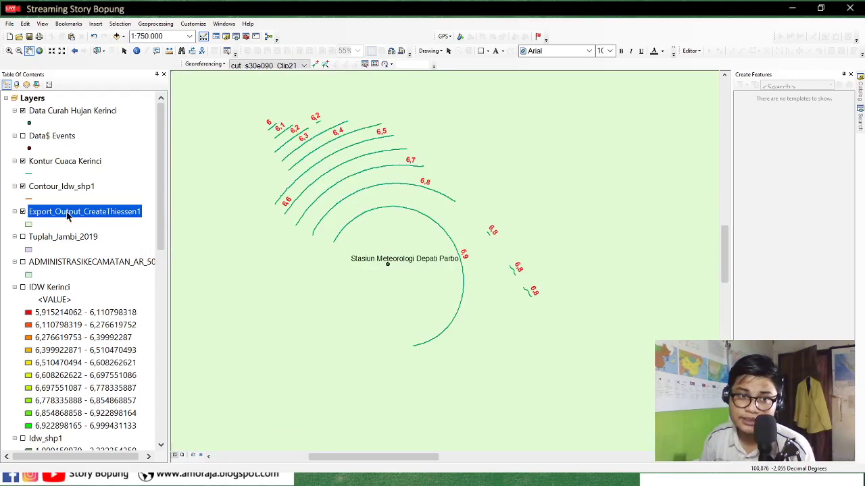
# Hide the Export_Output_CreateThiessen1 layer and show the IDW Kerinci raster beneath the contours.
pyautogui.click(21, 211)
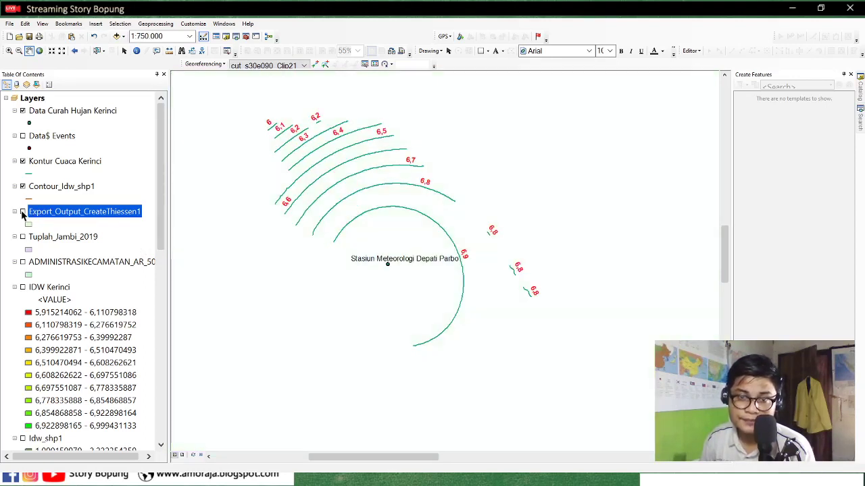
pyautogui.moveTo(376, 280); pyautogui.dragTo(443, 291)
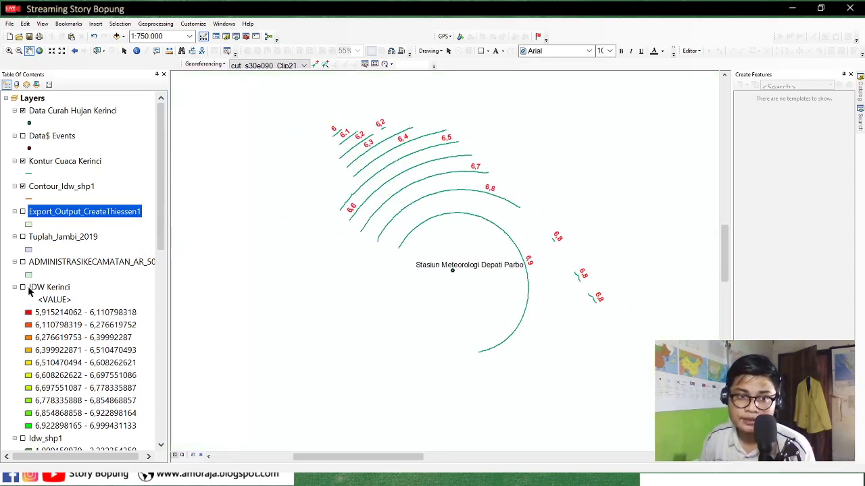
pyautogui.click(23, 288)
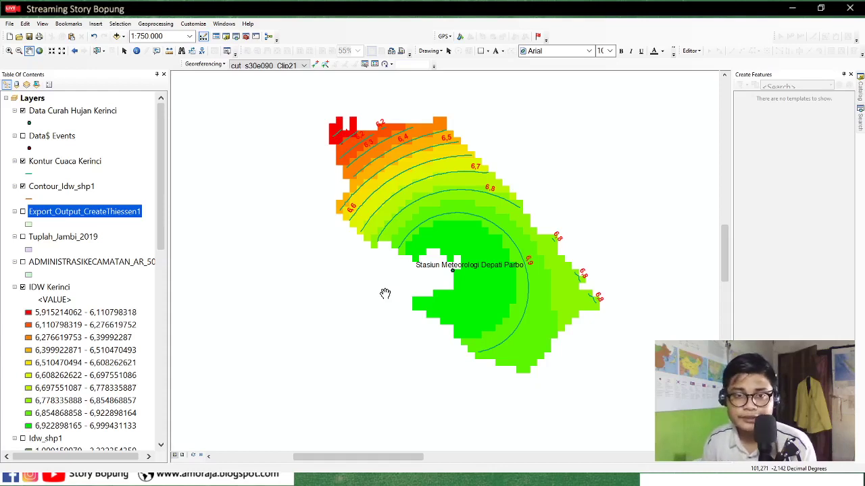
# Search the tools for "mask", extract the IDW raster by mask for Kerinci, and hide the extracted raster.
pyautogui.click(861, 115)
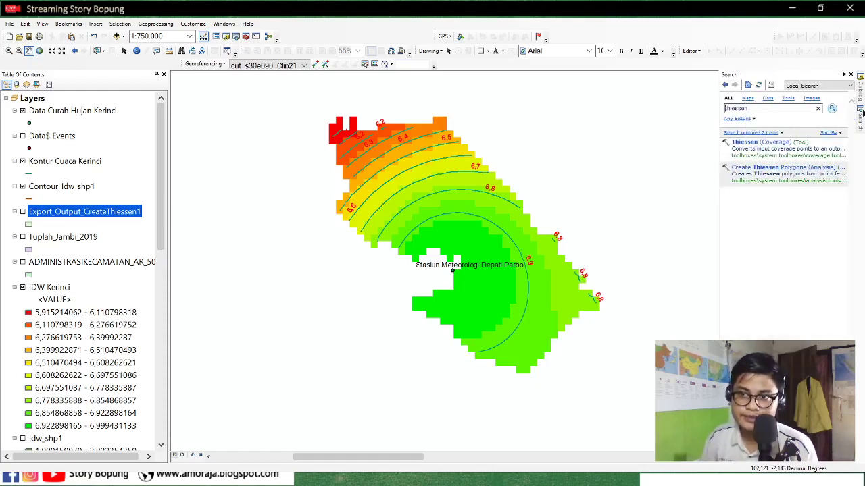
pyautogui.click(784, 112)
pyautogui.write('mask')
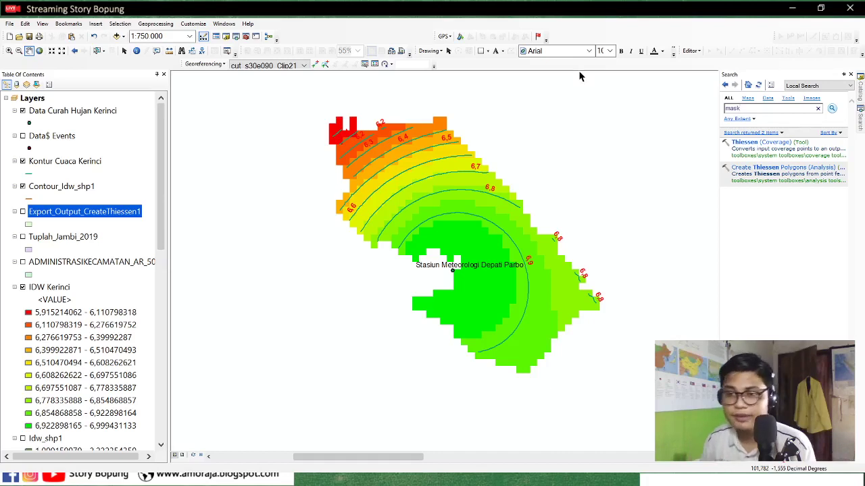
pyautogui.click(835, 110)
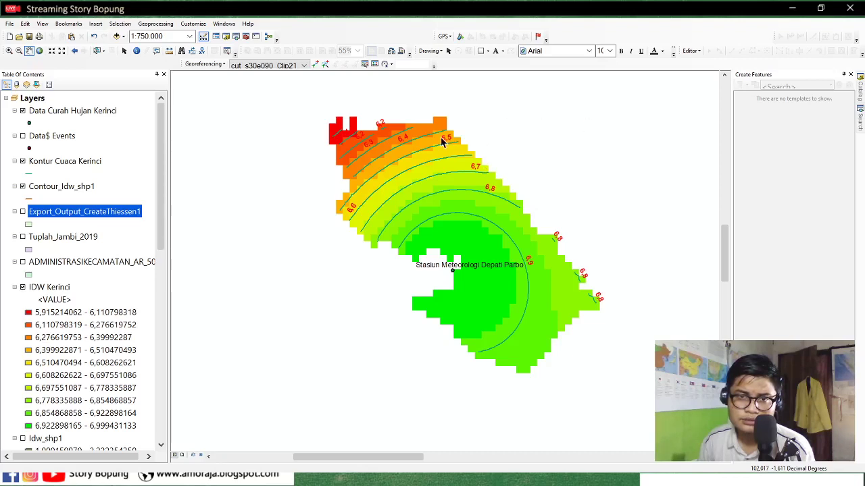
pyautogui.scroll(-1, 452, 303)
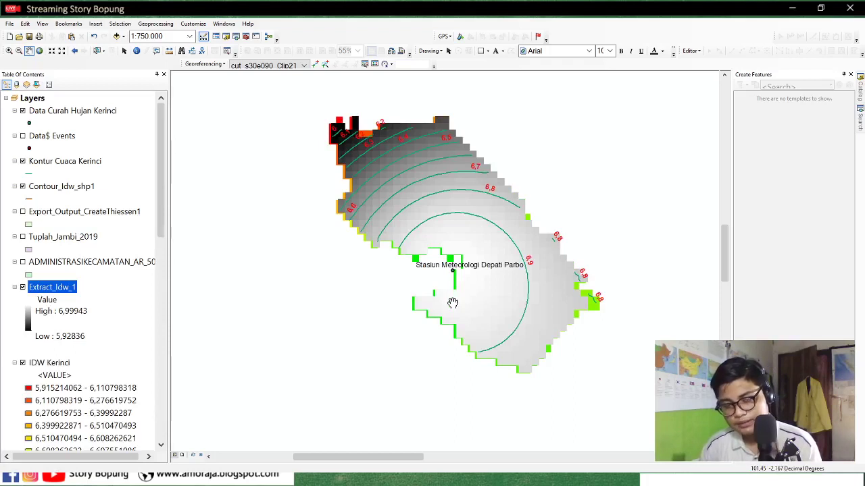
pyautogui.click(22, 287)
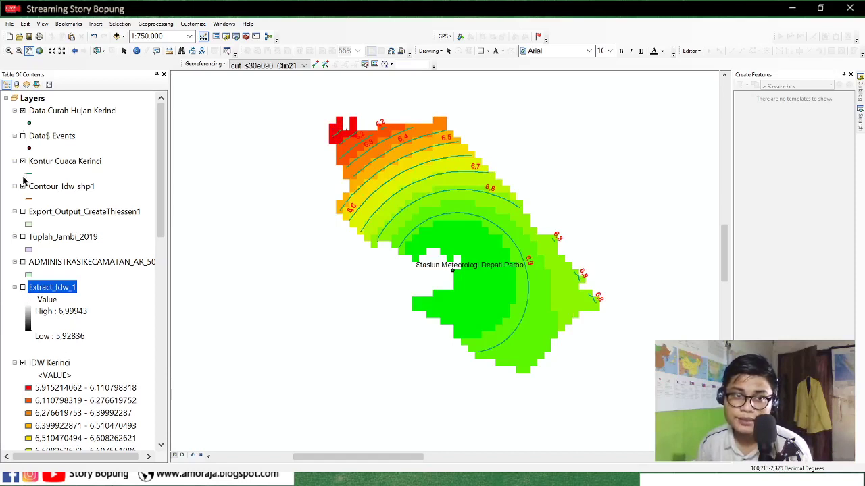
# Show the Export_Output_CreateThiessen1 layer and rename it as "Thiessen Kerinci".
pyautogui.click(22, 212)
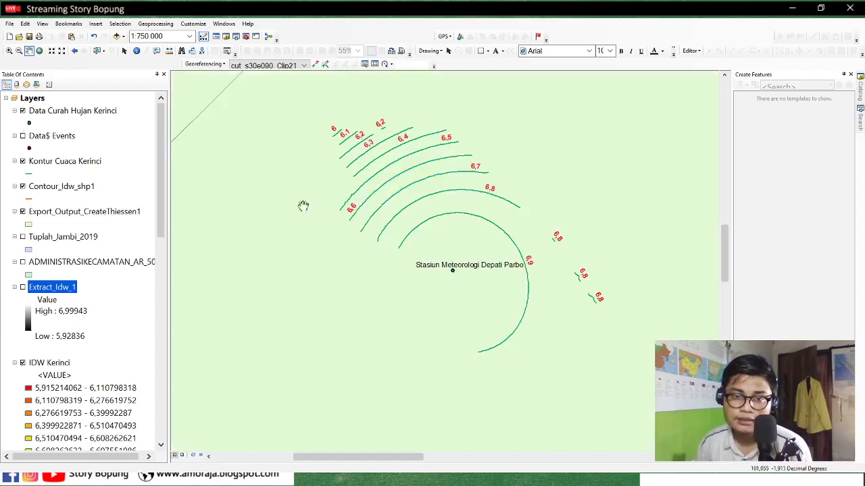
pyautogui.click(92, 219)
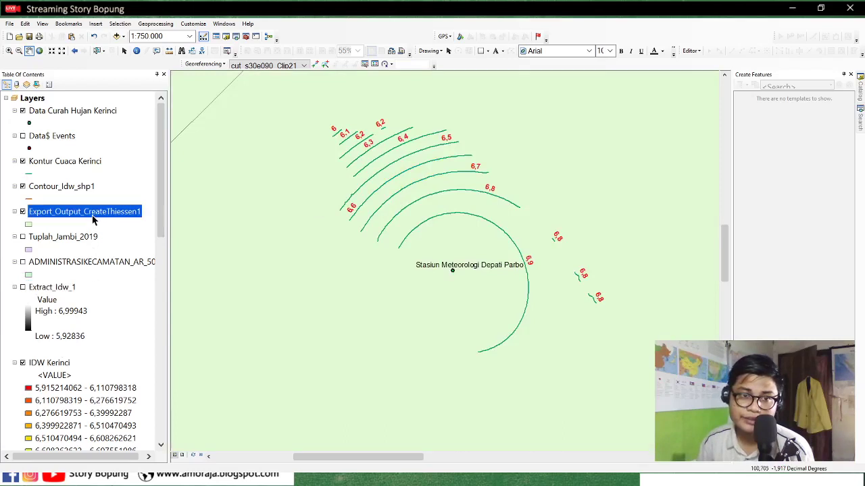
pyautogui.click(92, 219)
pyautogui.write('Th')
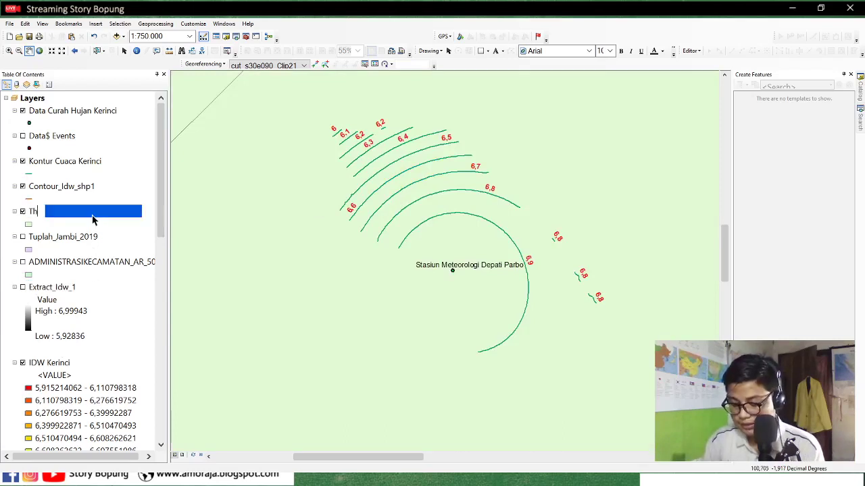
pyautogui.write('iessen')
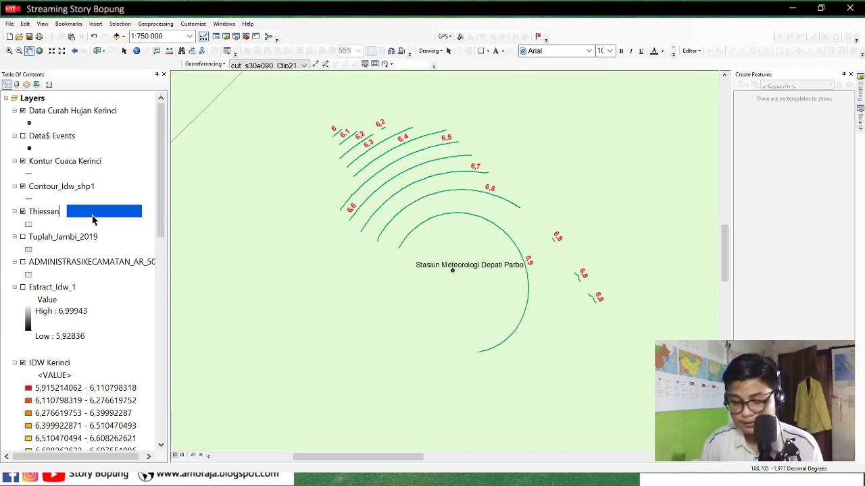
pyautogui.write(' Kerinci')
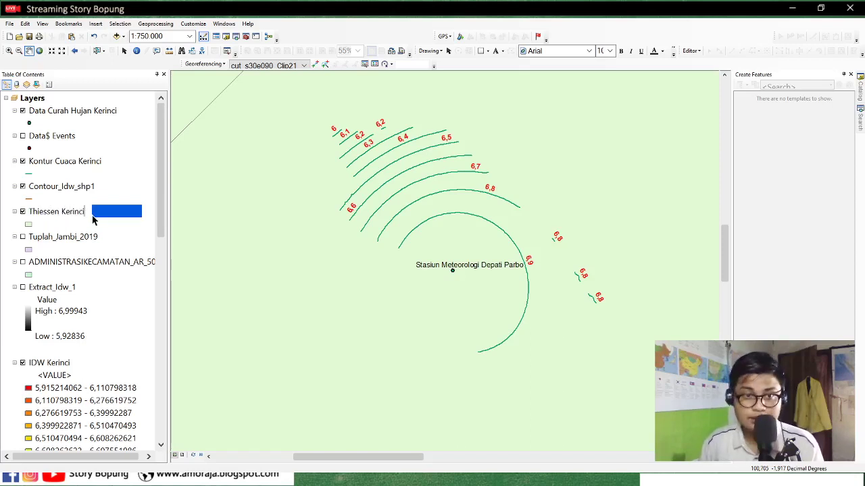
pyautogui.press('Return')
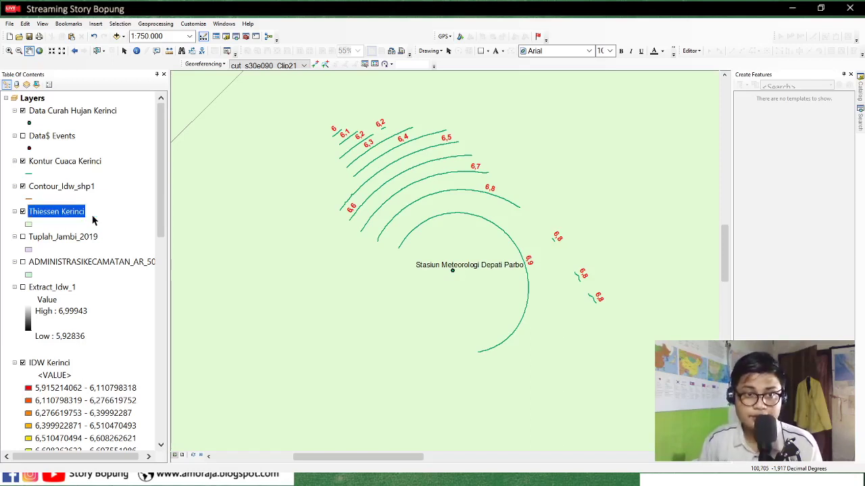
# Rename the Extract_Idw_1 layer as "Mask".
pyautogui.click(71, 288)
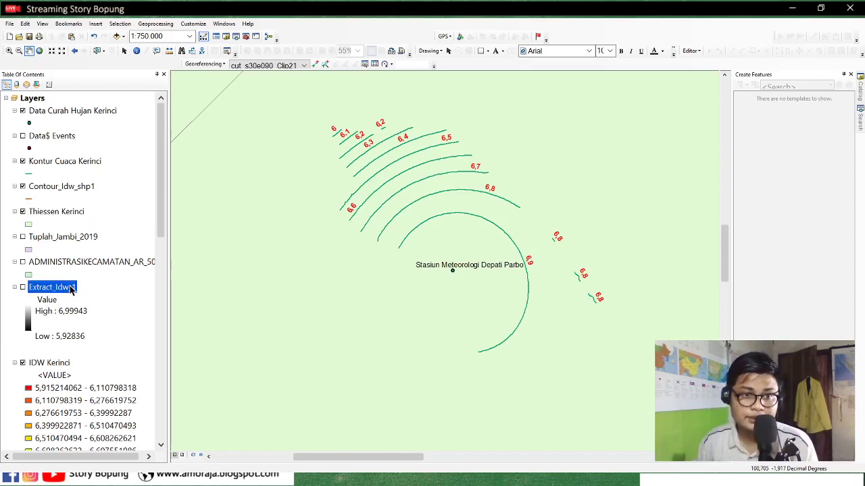
pyautogui.click(71, 287)
pyautogui.write('Mask')
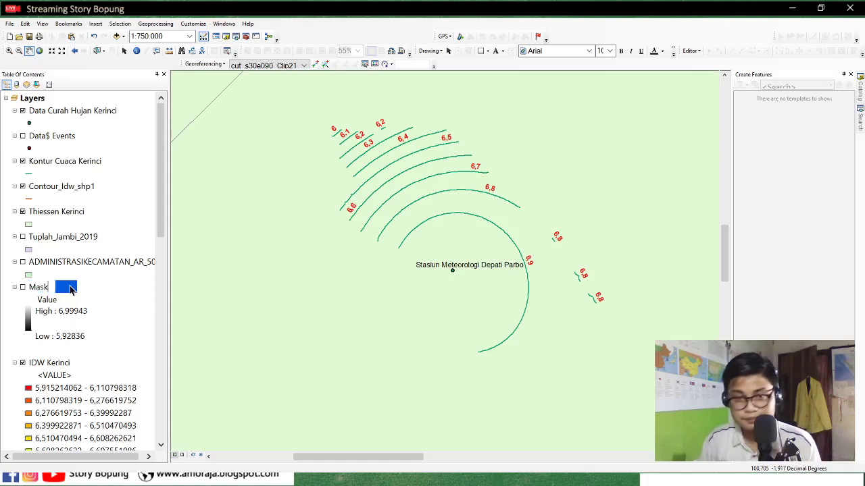
pyautogui.press('Return')
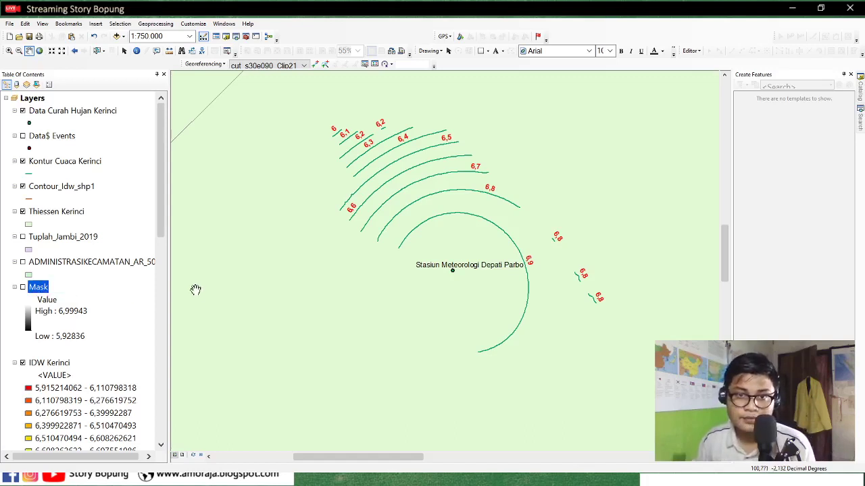
pyautogui.scroll(2, 431, 248)
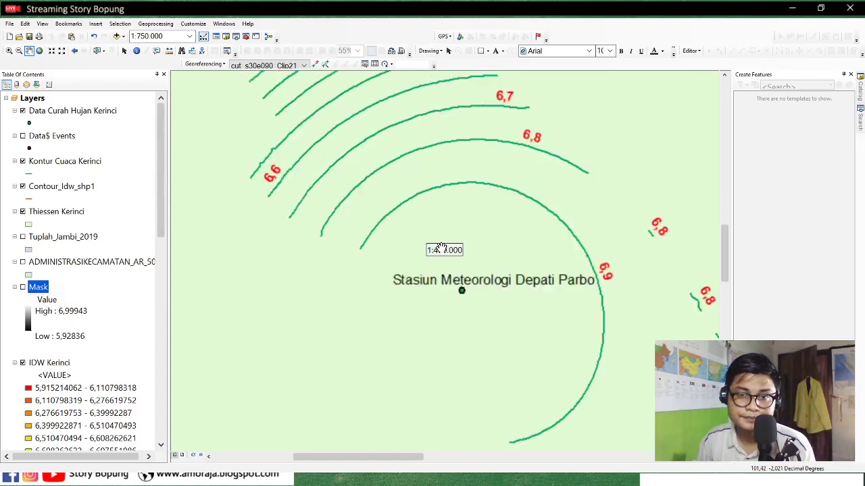
pyautogui.scroll(-4, 436, 249)
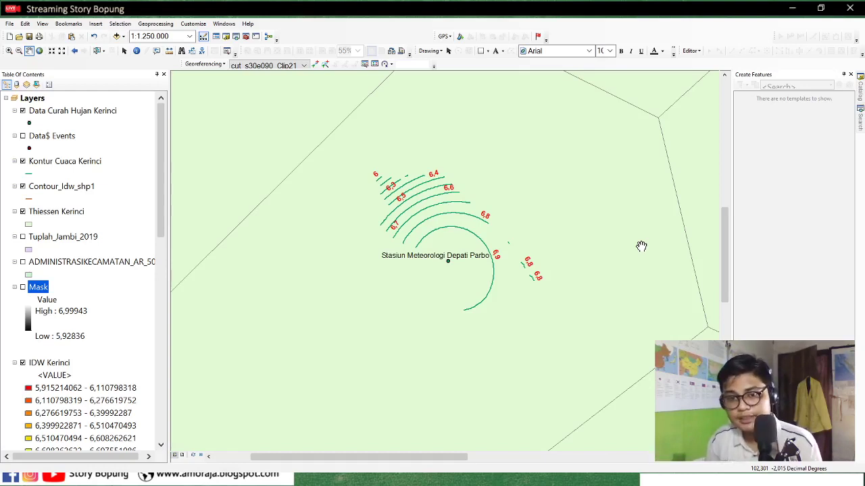
pyautogui.scroll(2, 543, 268)
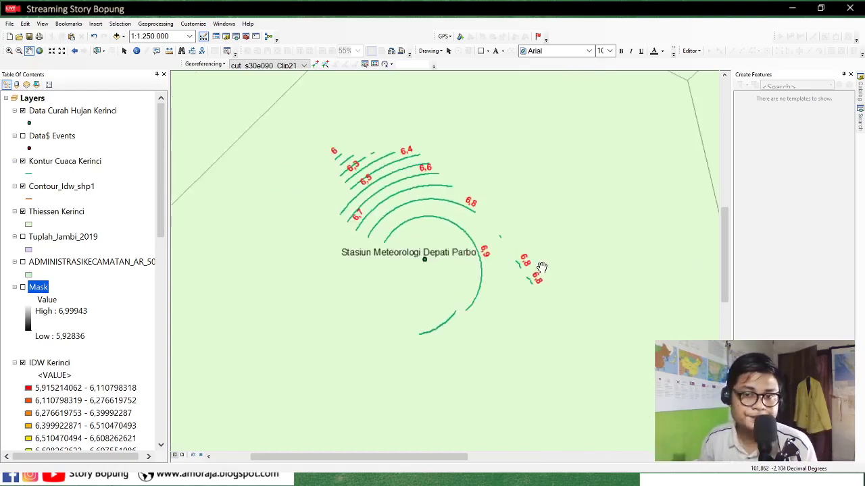
pyautogui.scroll(2, 546, 268)
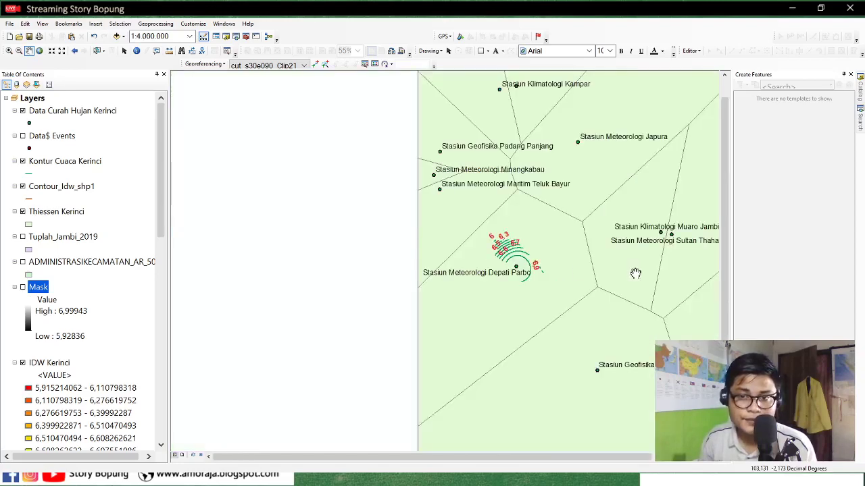
pyautogui.moveTo(633, 272); pyautogui.dragTo(497, 261)
pyautogui.scroll(-5, 384, 252)
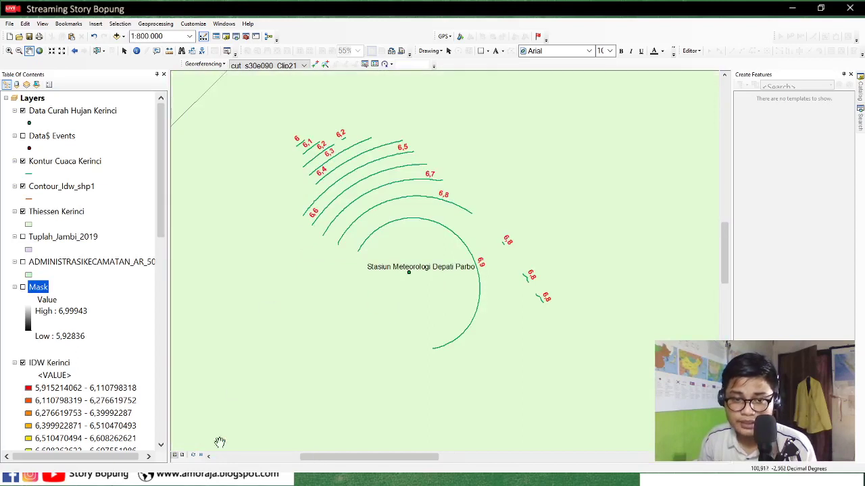
# Switch to the page layout and hide the Thiessen Kerinci layer, keeping the Data Curah Hujan Kerinci stations displayed.
pyautogui.click(182, 456)
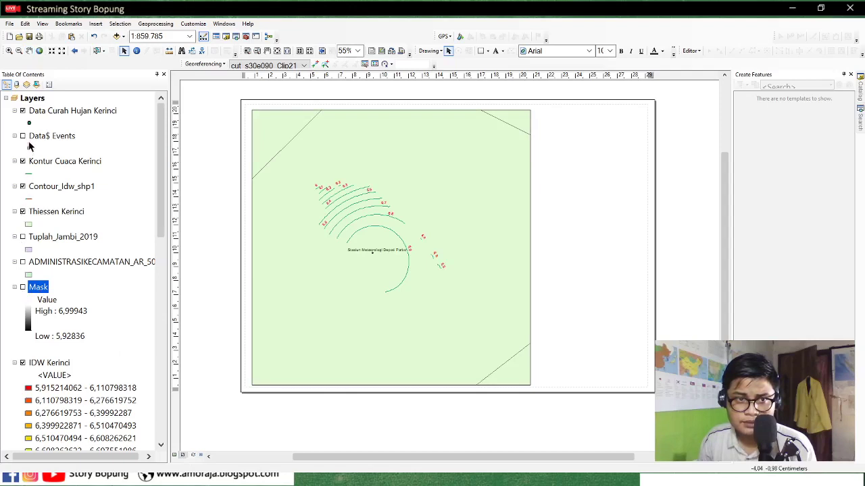
pyautogui.click(23, 112)
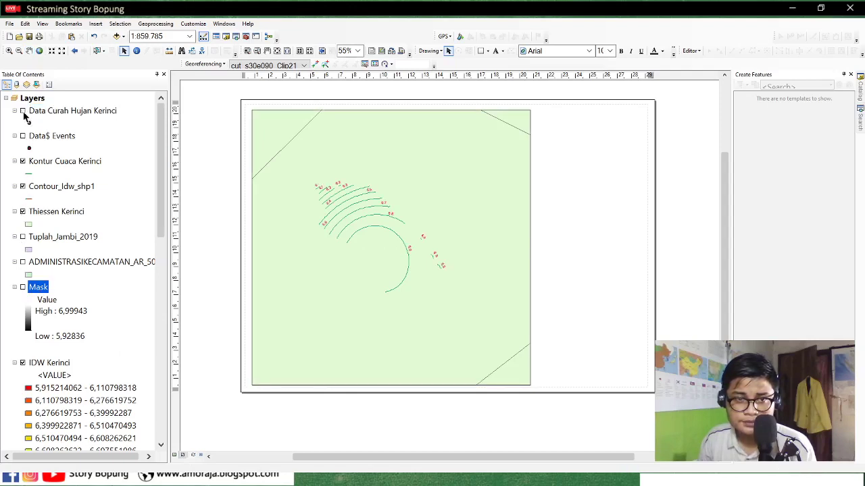
pyautogui.click(23, 112)
pyautogui.click(23, 214)
pyautogui.click(23, 213)
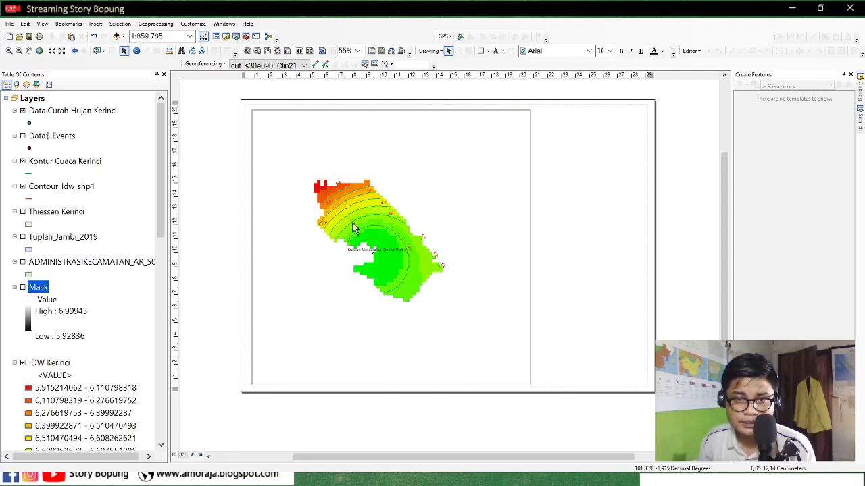
# Enlarge the Kerinci raster within the layout's data frame to a scale of about 1:525.888 and centre it.
pyautogui.click(10, 51)
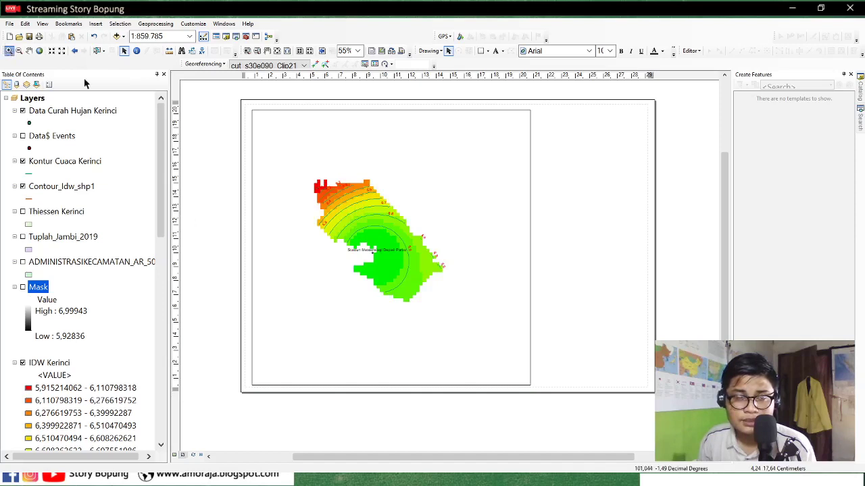
pyautogui.moveTo(284, 155); pyautogui.dragTo(349, 189)
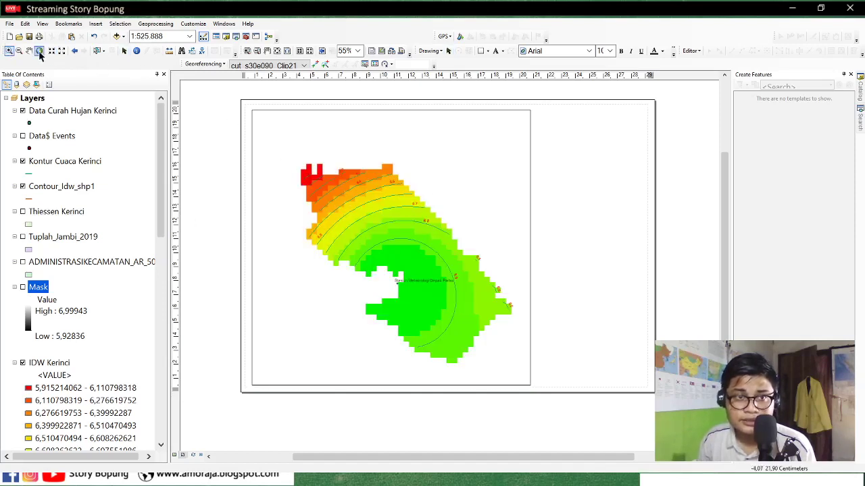
pyautogui.click(29, 51)
pyautogui.moveTo(375, 290); pyautogui.dragTo(352, 274)
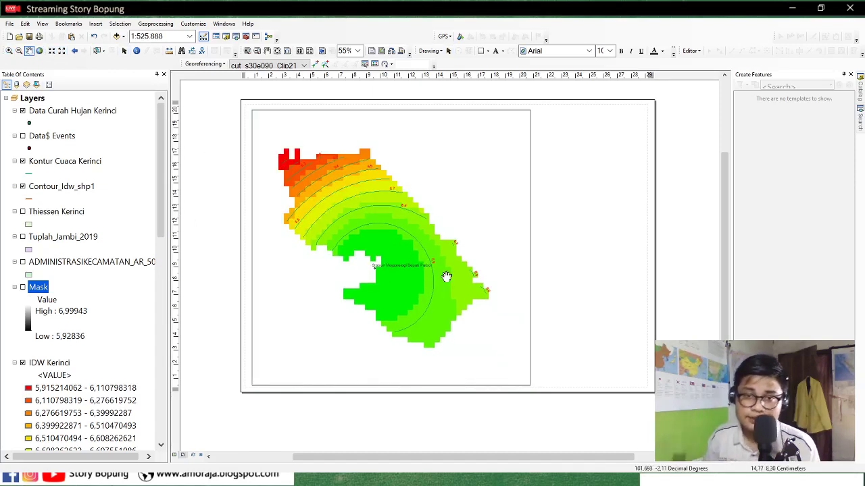